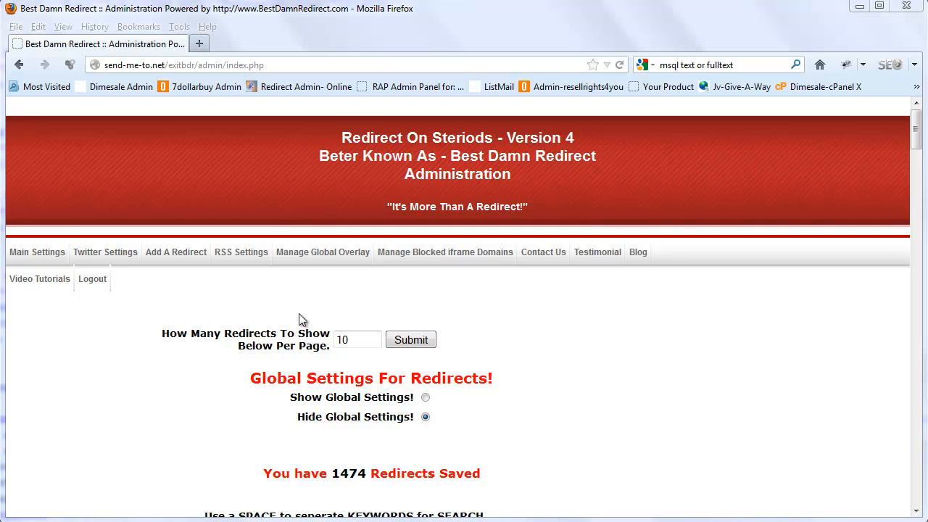
Add a new redirect with the redirect folder name tryexit.
{"action": "left_click", "coordinate": [181, 258]}
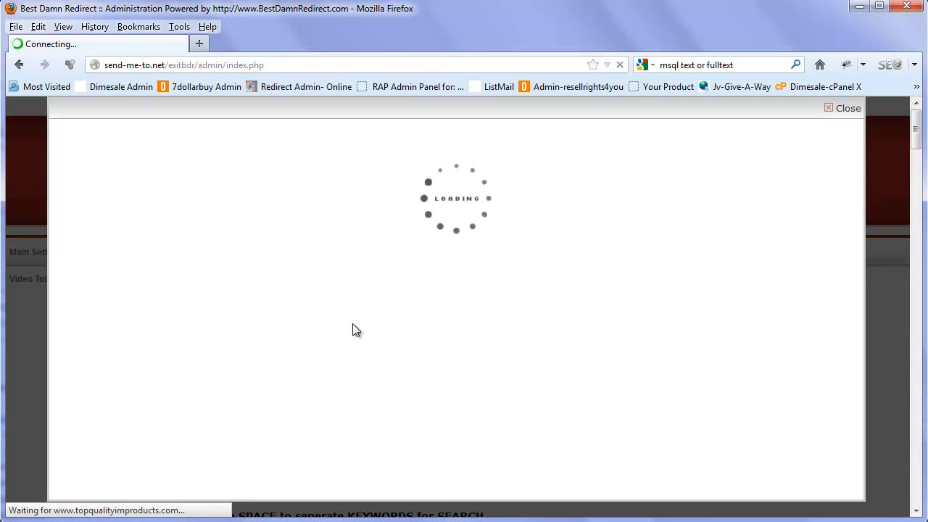
{"action": "left_click_drag", "start_coordinate": [861, 186], "coordinate": [872, 471]}
{"action": "left_click", "coordinate": [447, 443]}
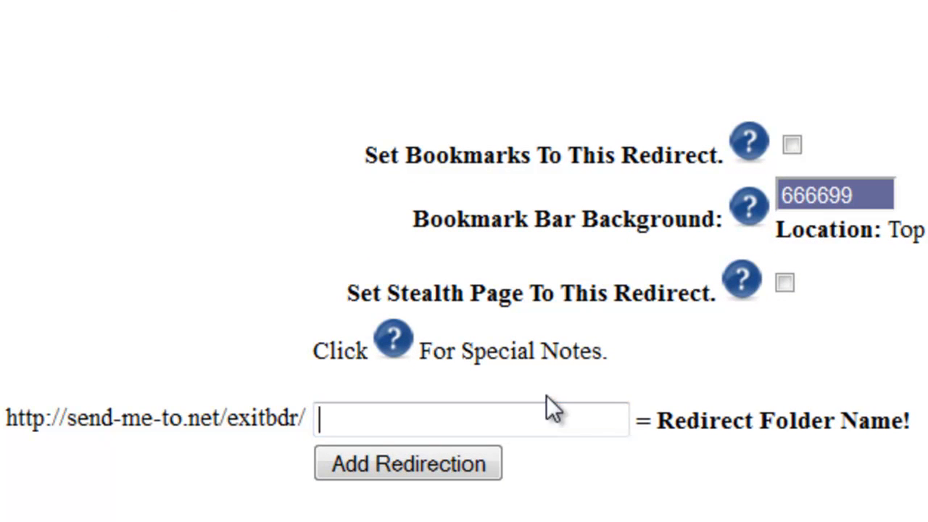
{"action": "type", "text": "exit"}
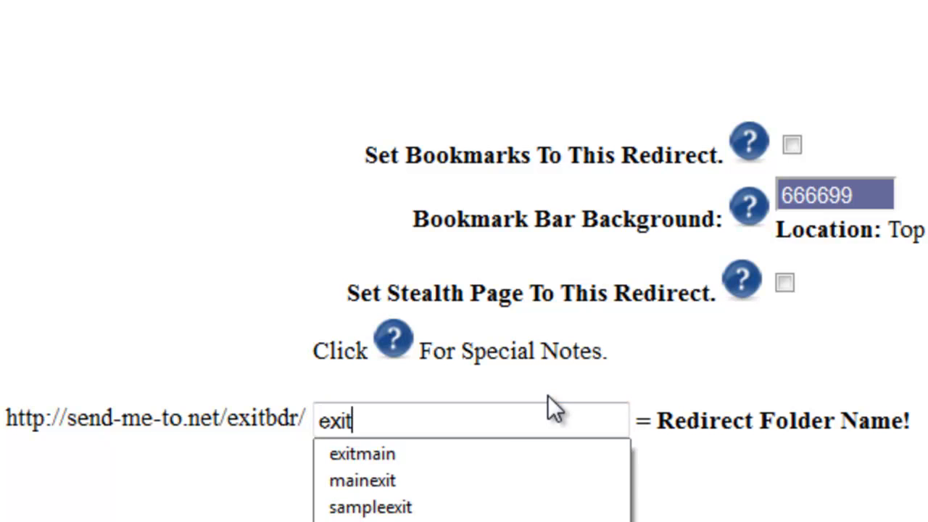
{"action": "type", "text": "try"}
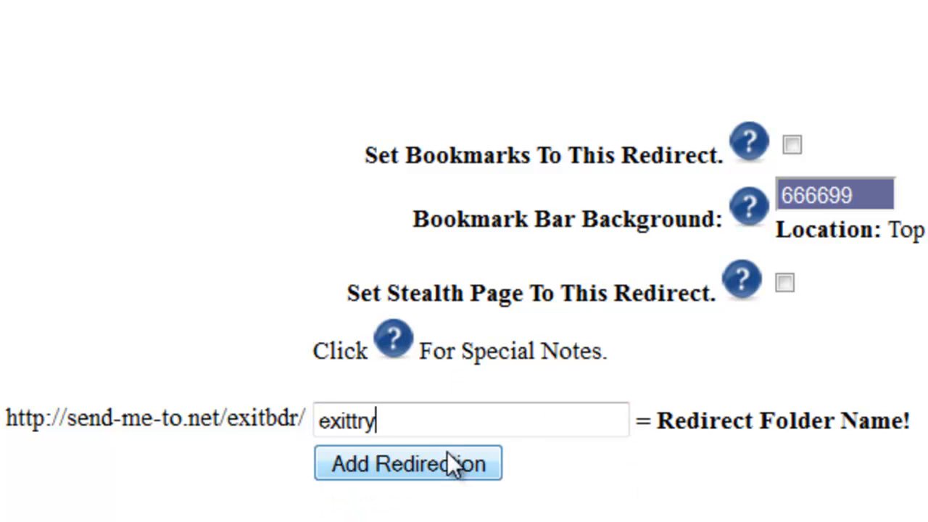
{"action": "left_click_drag", "start_coordinate": [414, 429], "coordinate": [189, 377]}
{"action": "type", "text": "tryexit"}
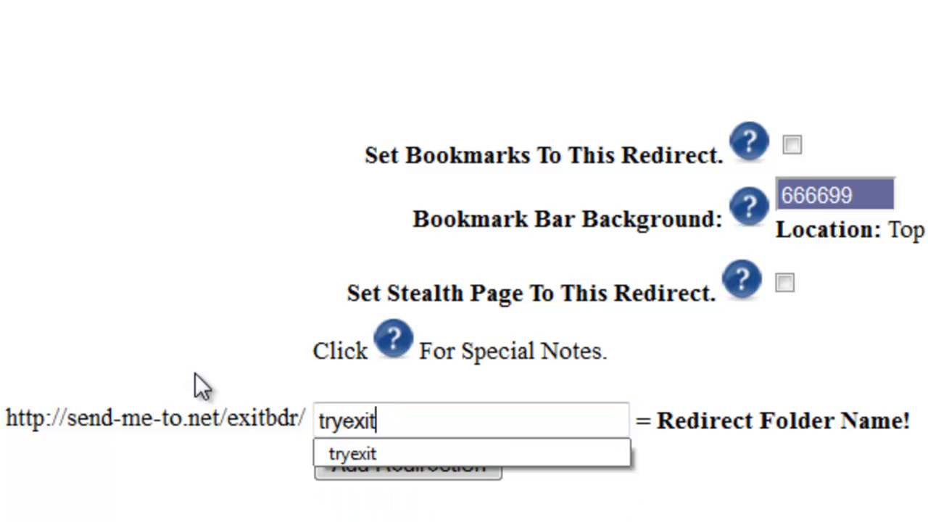
{"action": "left_click", "coordinate": [321, 503]}
{"action": "left_click", "coordinate": [340, 471]}
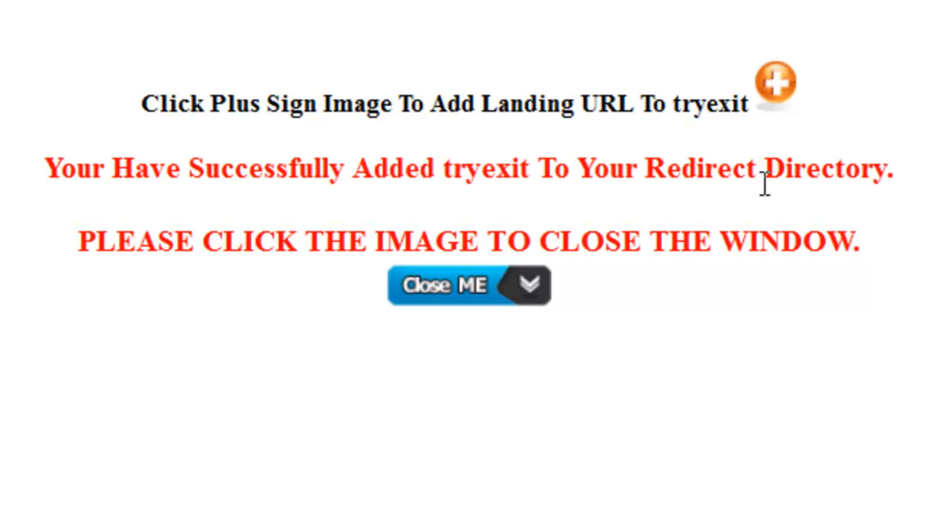
{"action": "left_click", "coordinate": [776, 91]}
{"action": "scroll", "coordinate": [405, 305], "scroll_direction": "down", "scroll_amount": 3}
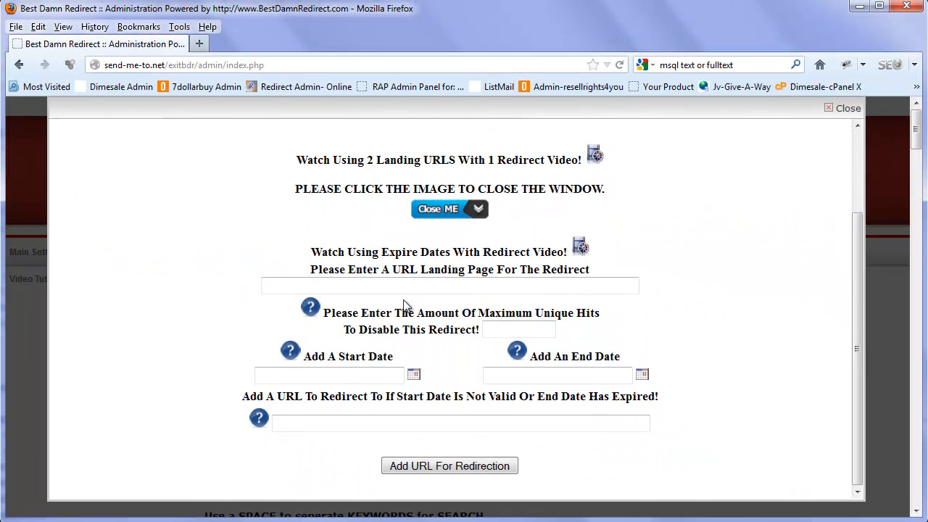
{"action": "left_click", "coordinate": [400, 287]}
{"action": "left_click", "coordinate": [399, 287]}
{"action": "scroll", "coordinate": [387, 332], "scroll_direction": "down", "scroll_amount": 5}
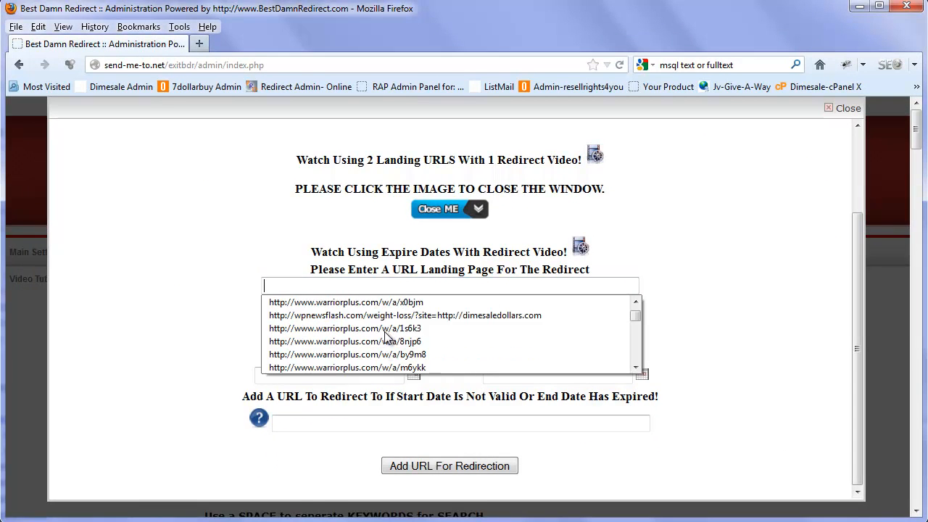
{"action": "scroll", "coordinate": [385, 332], "scroll_direction": "down", "scroll_amount": 3}
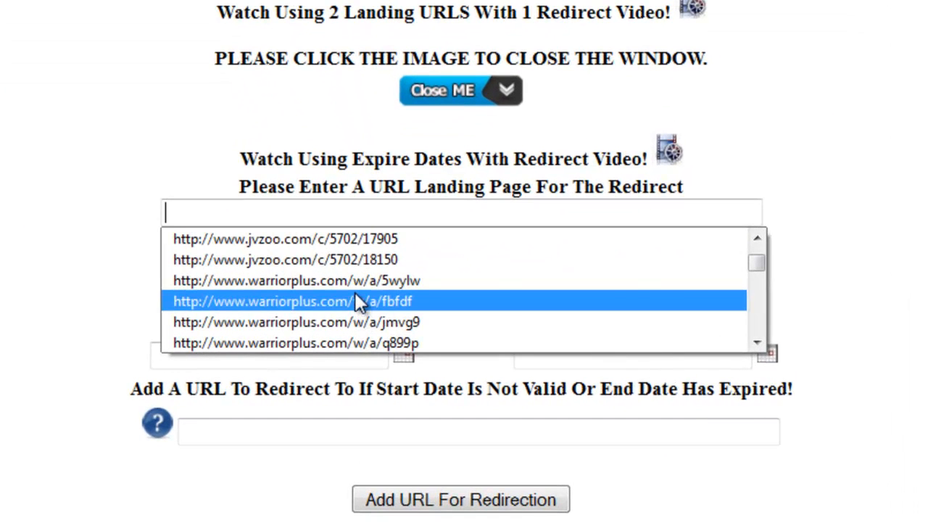
{"action": "left_click", "coordinate": [350, 261]}
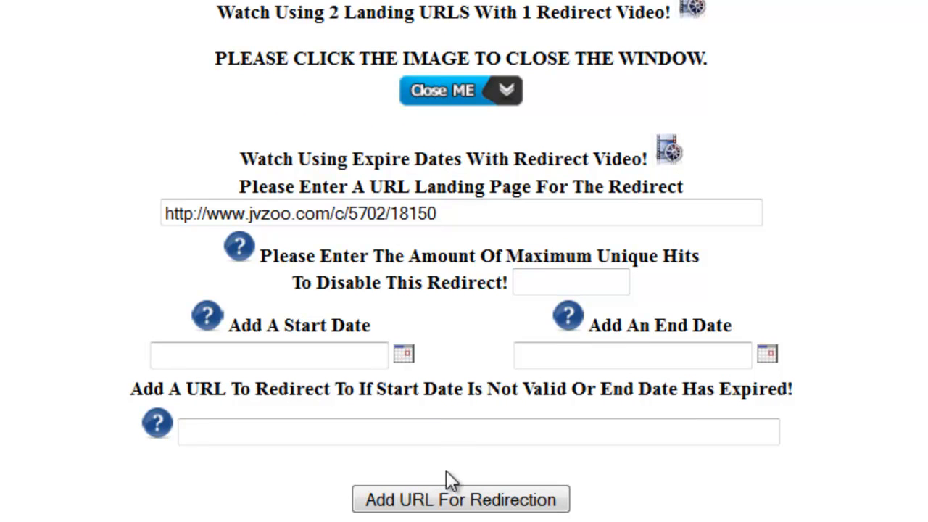
{"action": "left_click", "coordinate": [470, 500]}
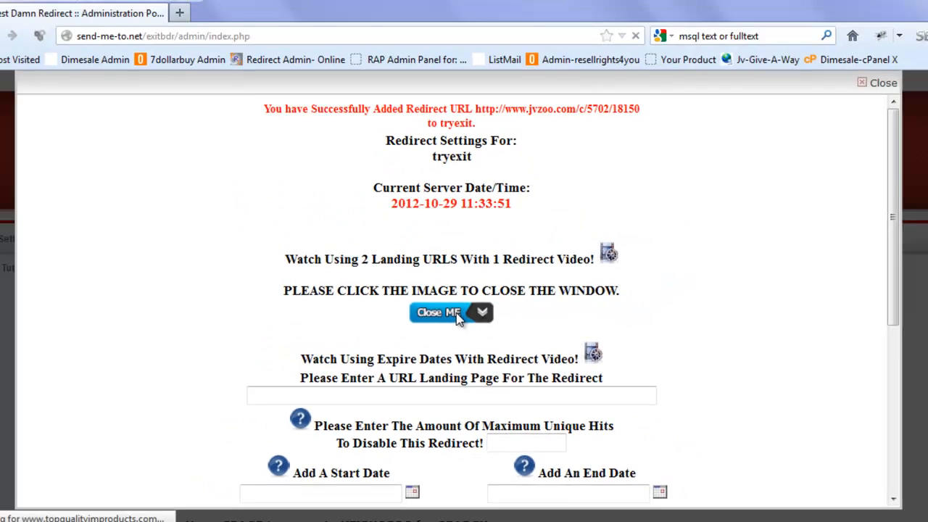
{"action": "left_click", "coordinate": [468, 267]}
Add an overlay to the tryexit redirect using the global template Walk In Video and submit it.
{"action": "scroll", "coordinate": [453, 320], "scroll_direction": "down", "scroll_amount": 5}
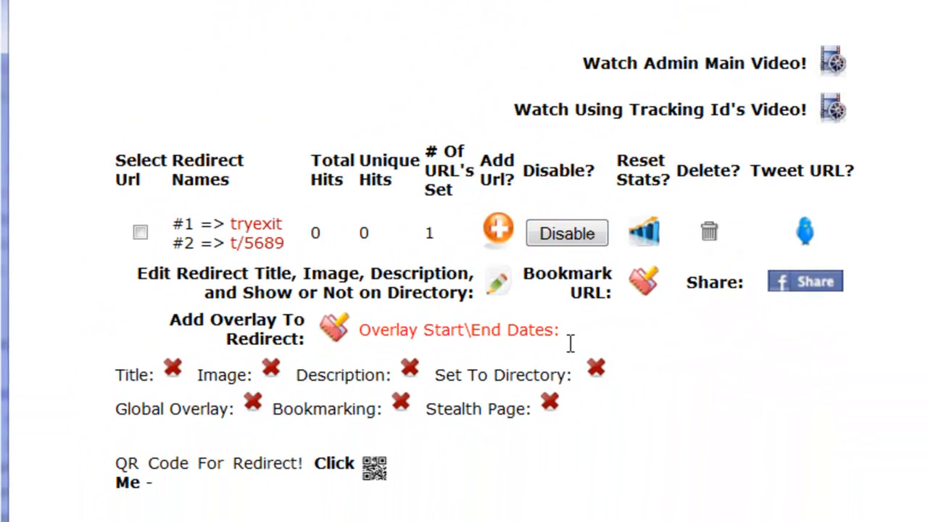
{"action": "left_click", "coordinate": [337, 345]}
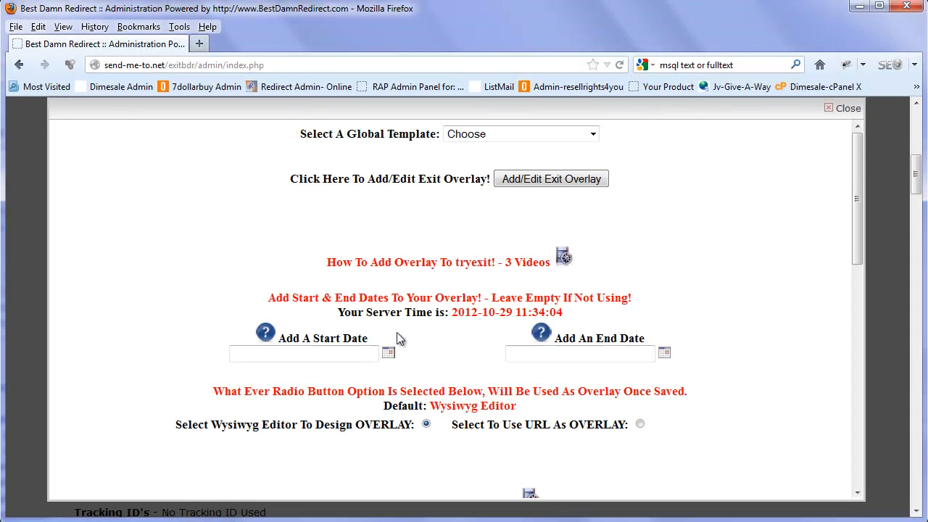
{"action": "scroll", "coordinate": [450, 294], "scroll_direction": "down", "scroll_amount": 3}
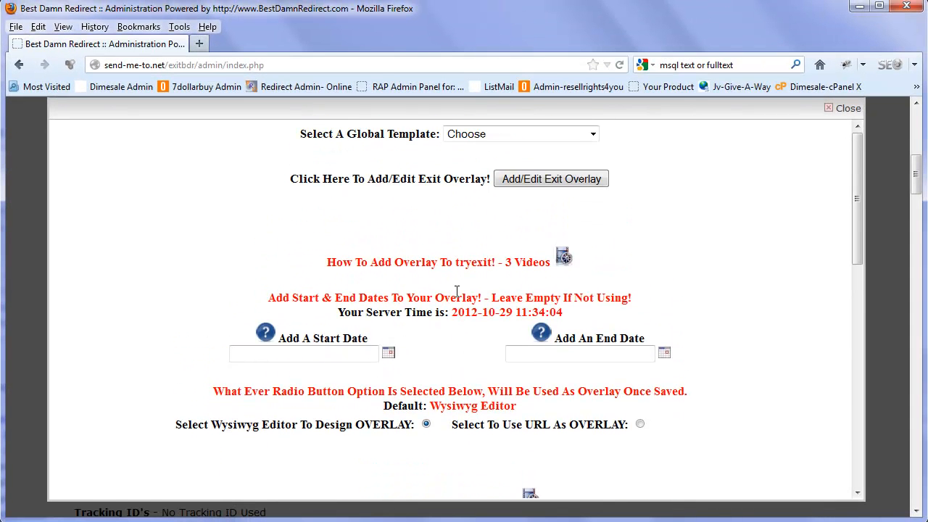
{"action": "scroll", "coordinate": [440, 396], "scroll_direction": "down", "scroll_amount": 4}
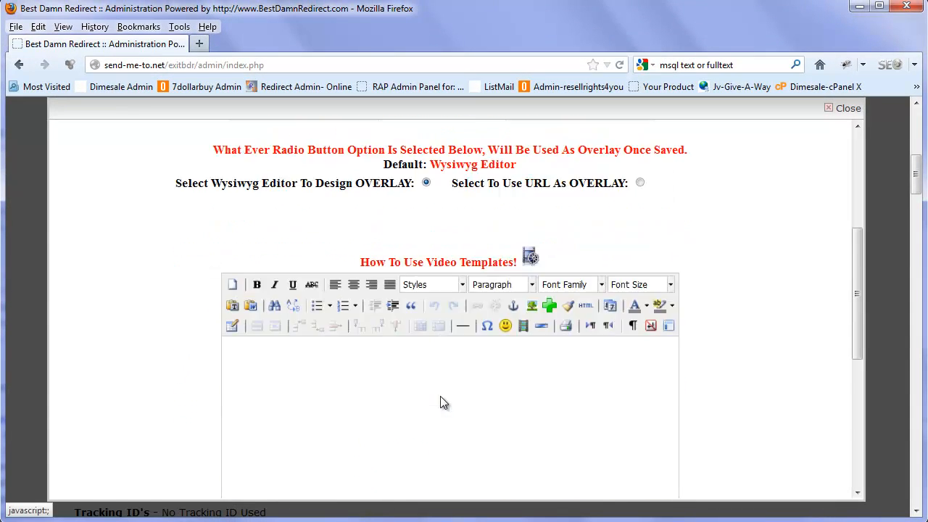
{"action": "scroll", "coordinate": [438, 391], "scroll_direction": "up", "scroll_amount": 3}
{"action": "scroll", "coordinate": [437, 395], "scroll_direction": "up", "scroll_amount": 3}
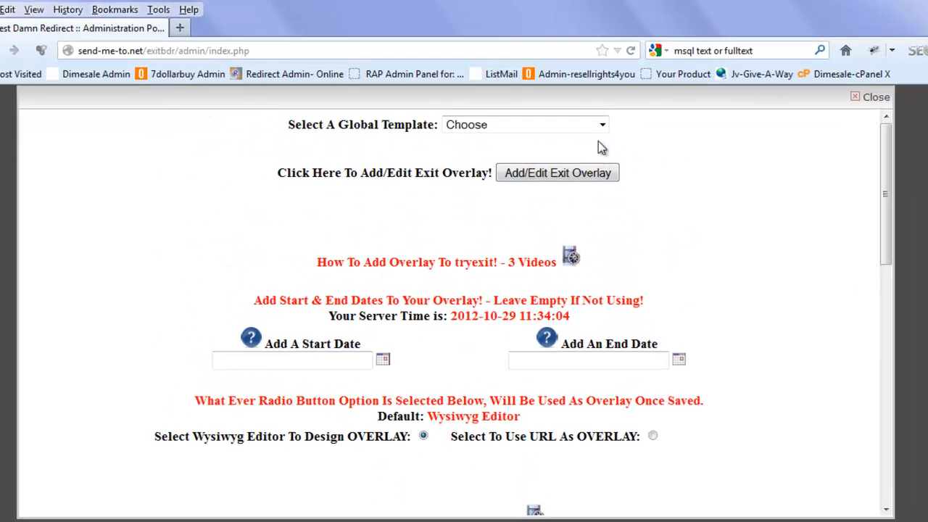
{"action": "left_click", "coordinate": [599, 129]}
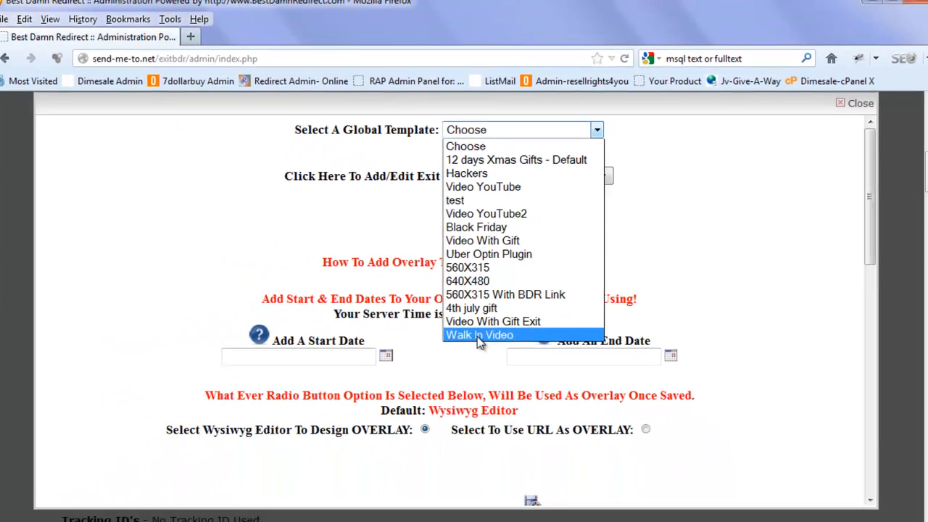
{"action": "left_click", "coordinate": [493, 398]}
{"action": "scroll", "coordinate": [493, 390], "scroll_direction": "down", "scroll_amount": 3}
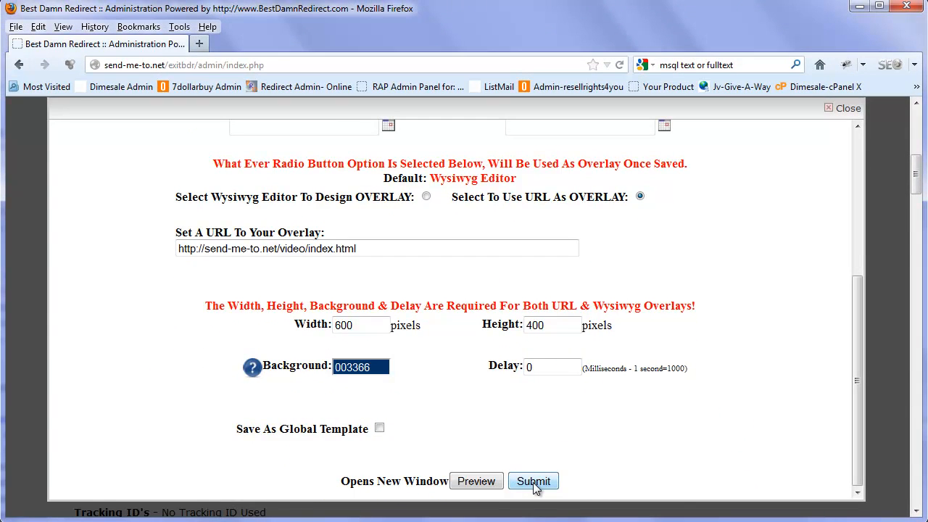
{"action": "left_click", "coordinate": [534, 482]}
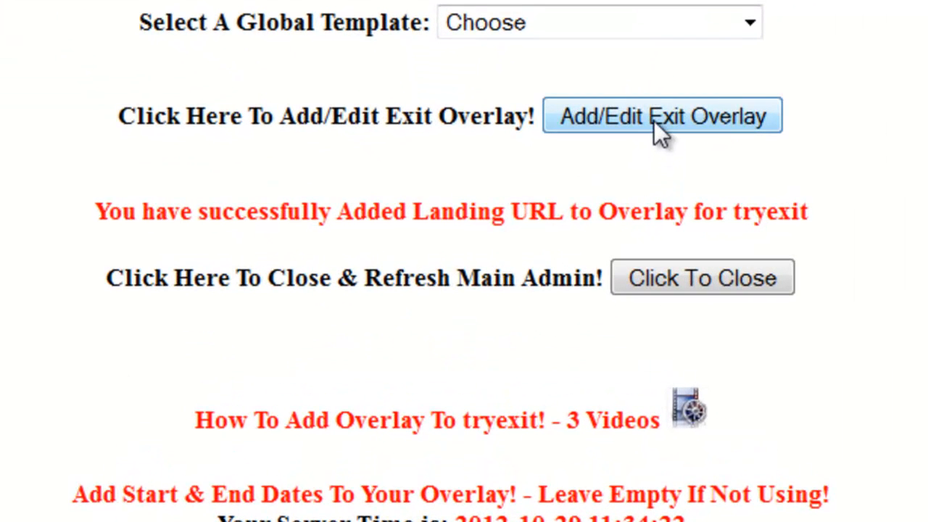
Open the exit overlay settings for tryexit and load the global template Video YouTube2.
{"action": "left_click", "coordinate": [651, 121]}
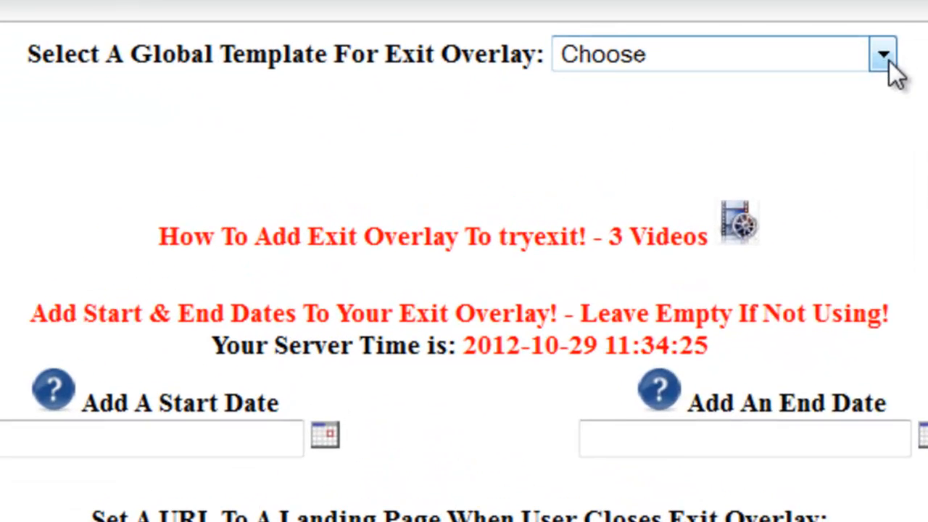
{"action": "left_click", "coordinate": [640, 135]}
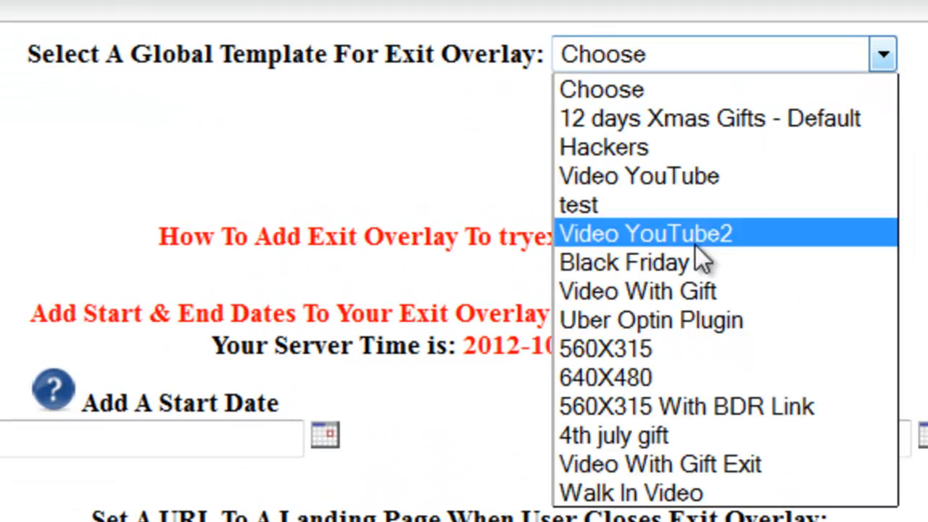
{"action": "left_click", "coordinate": [646, 234]}
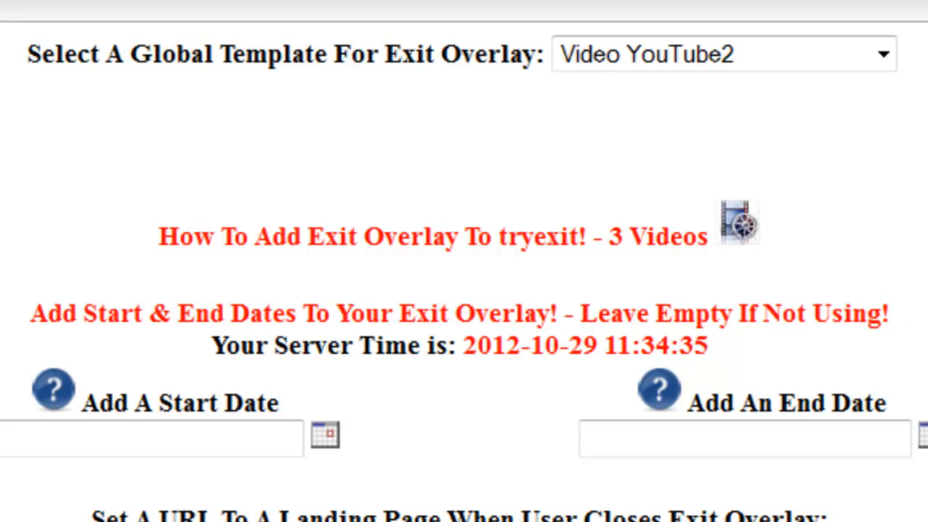
Examine the server time and the start and end date calendars of the exit overlay, leaving both dates empty.
{"action": "scroll", "coordinate": [491, 399], "scroll_direction": "down", "scroll_amount": 5}
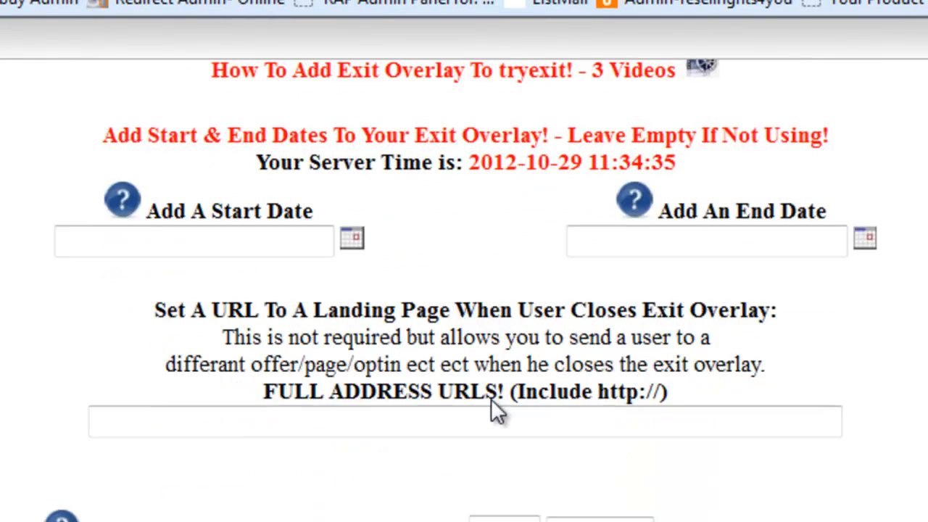
{"action": "scroll", "coordinate": [491, 168], "scroll_direction": "up", "scroll_amount": 2}
{"action": "left_click_drag", "start_coordinate": [471, 178], "coordinate": [671, 177]}
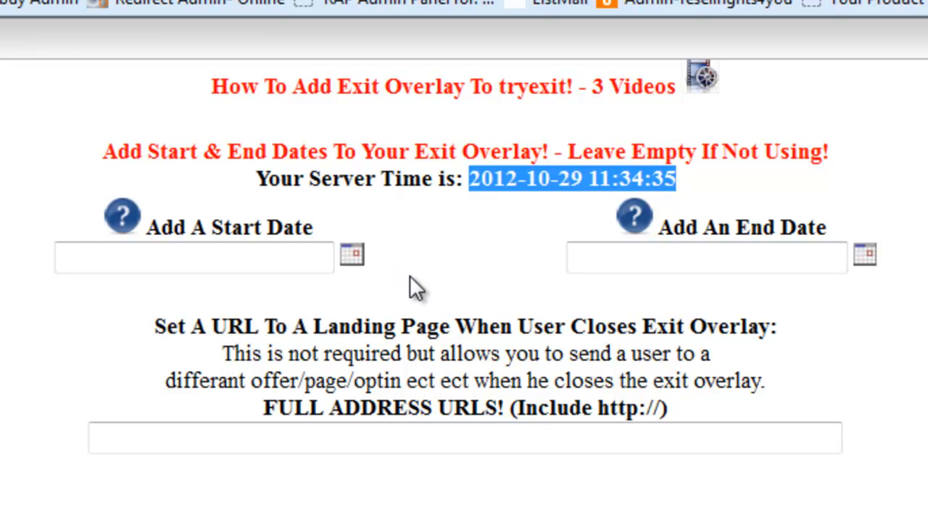
{"action": "left_click", "coordinate": [203, 265]}
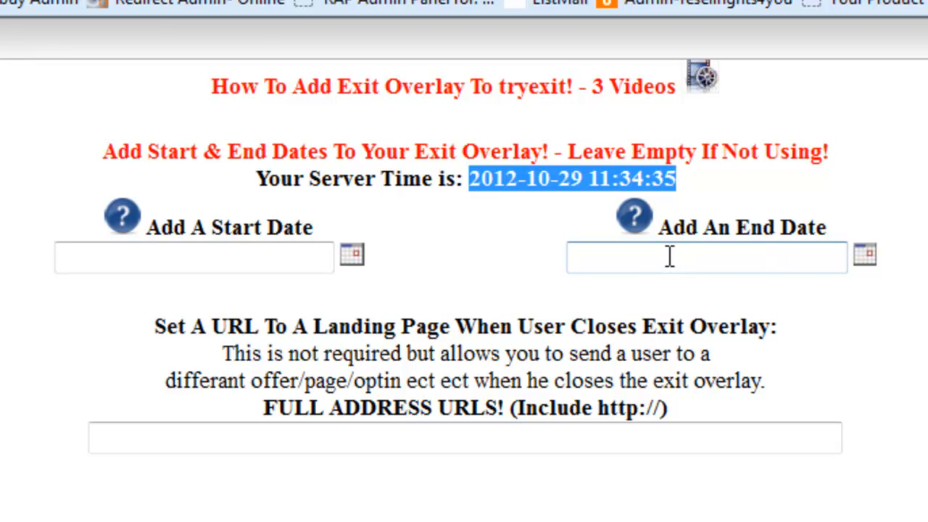
{"action": "left_click", "coordinate": [353, 256]}
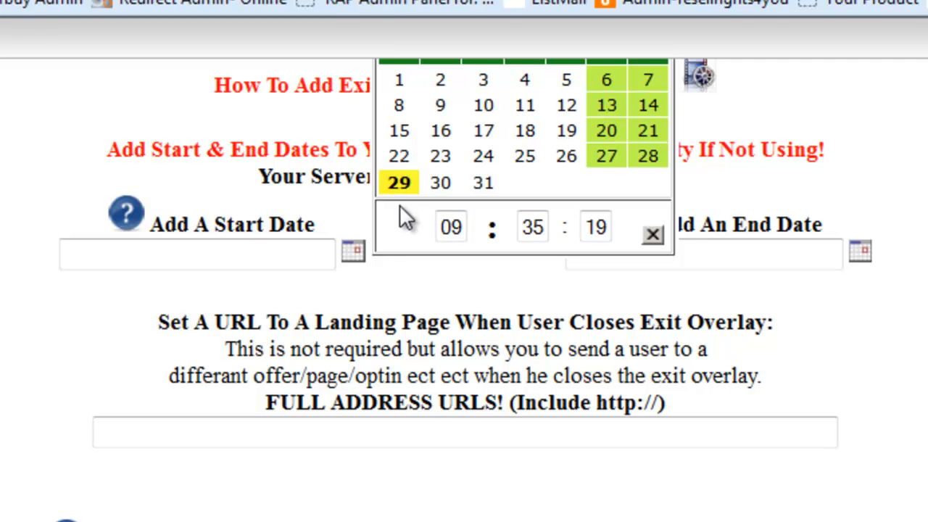
{"action": "double_click", "coordinate": [439, 229]}
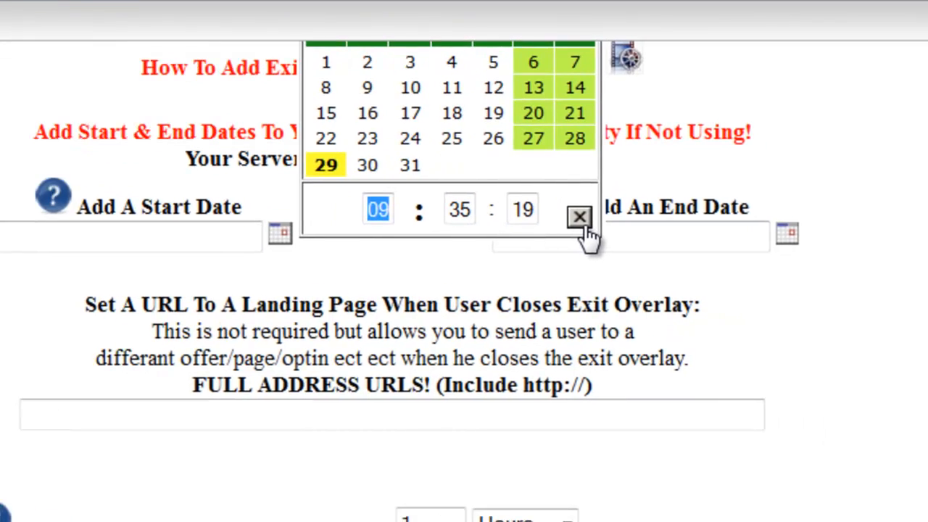
{"action": "left_click", "coordinate": [653, 234]}
{"action": "left_click", "coordinate": [589, 192]}
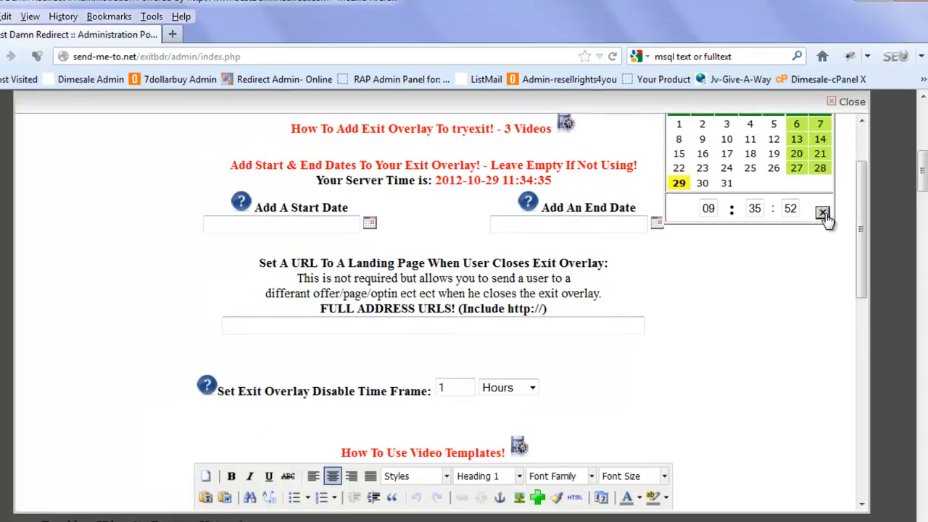
{"action": "left_click", "coordinate": [865, 187]}
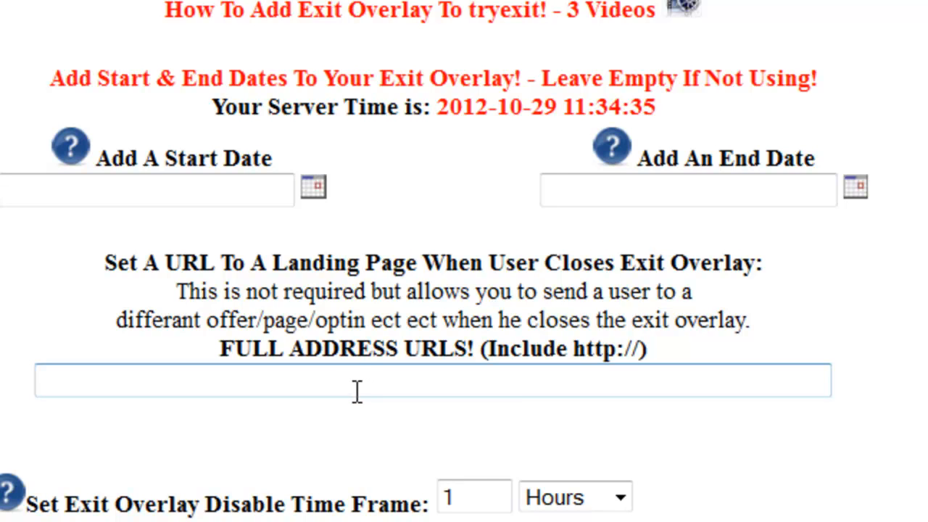
{"action": "left_click", "coordinate": [351, 384]}
{"action": "left_click", "coordinate": [351, 384]}
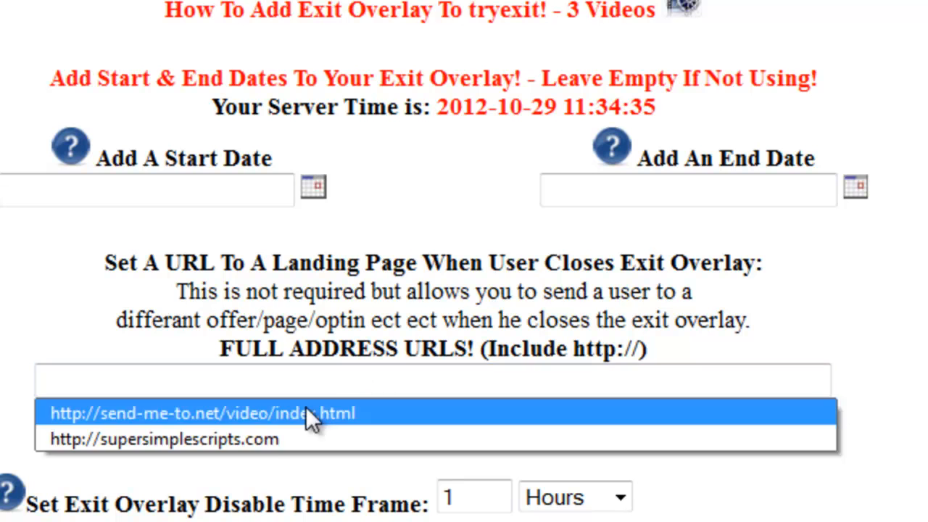
{"action": "left_click", "coordinate": [261, 438]}
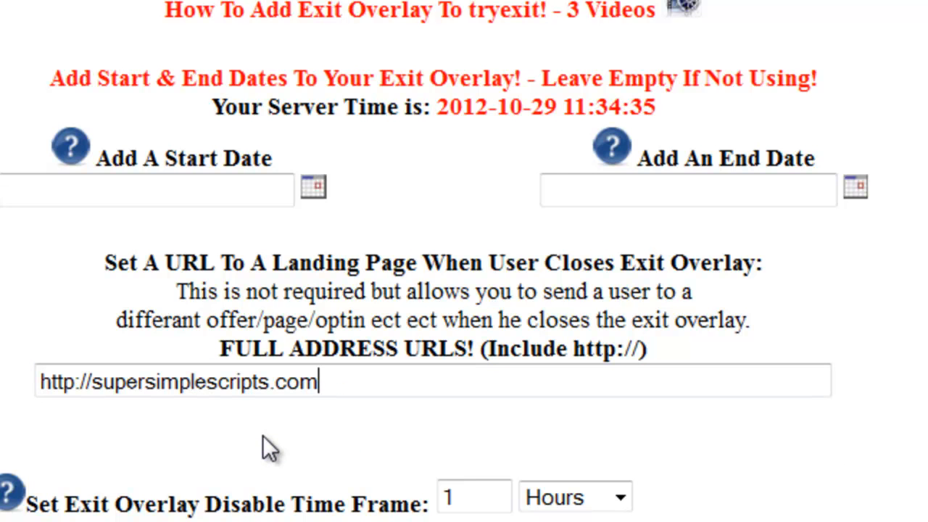
Change the unit of the exit overlay's disable time frame to Minutes.
{"action": "scroll", "coordinate": [262, 436], "scroll_direction": "down", "scroll_amount": 3}
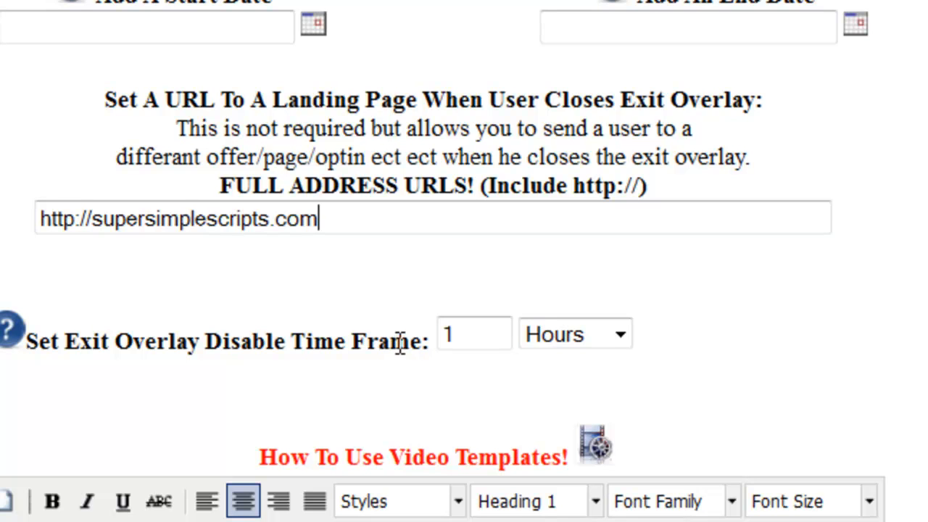
{"action": "left_click", "coordinate": [439, 336]}
{"action": "left_click", "coordinate": [621, 338]}
{"action": "left_click", "coordinate": [596, 364]}
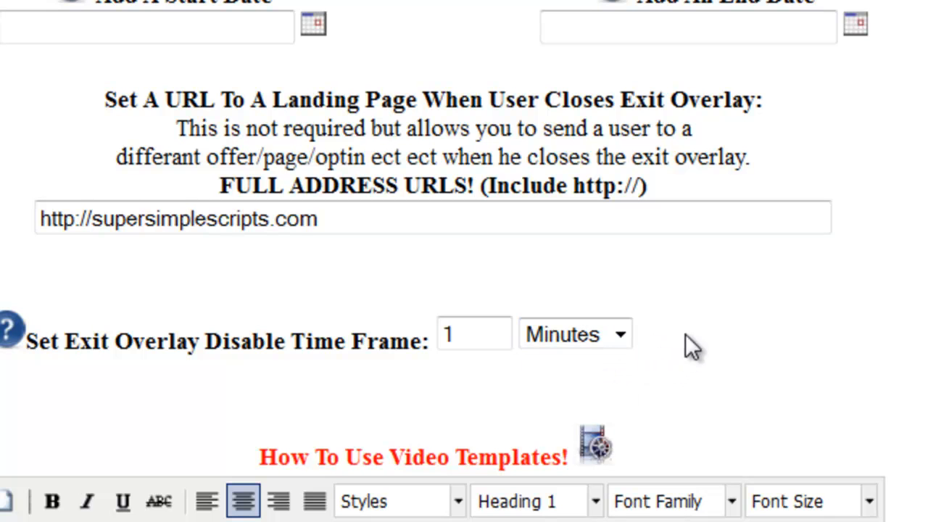
Set the exit overlay's background to the blue 1C1CFF, keeping the template's width and height.
{"action": "scroll", "coordinate": [721, 397], "scroll_direction": "down", "scroll_amount": 10}
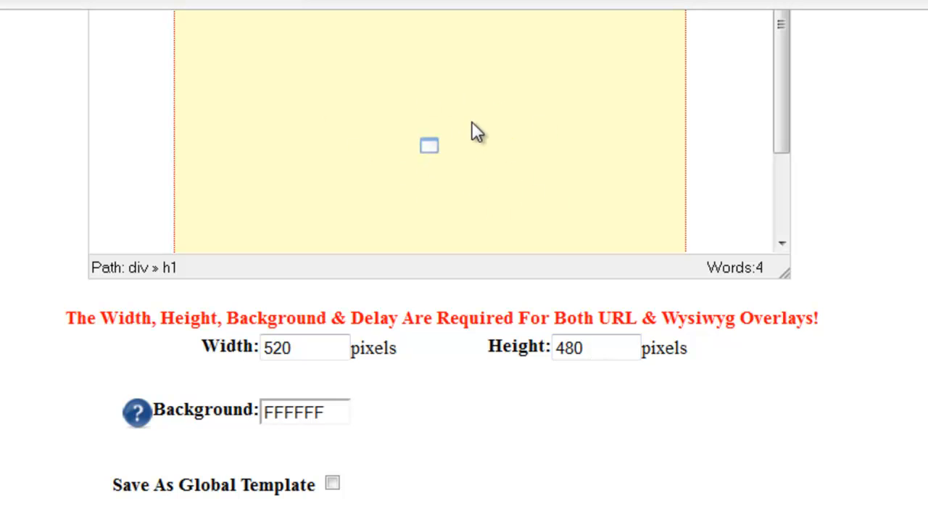
{"action": "left_click", "coordinate": [323, 348]}
{"action": "left_click", "coordinate": [561, 352]}
{"action": "left_click", "coordinate": [307, 411]}
{"action": "left_click", "coordinate": [307, 410]}
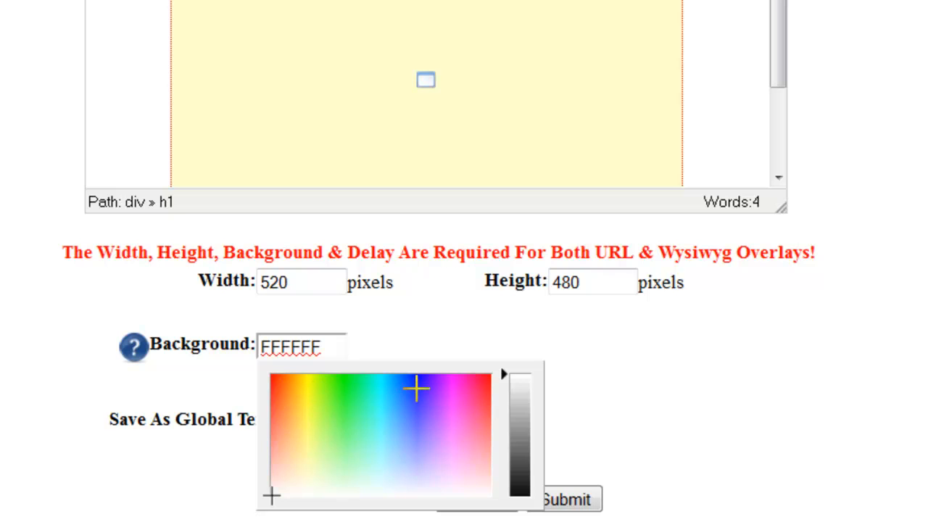
{"action": "left_click", "coordinate": [416, 388]}
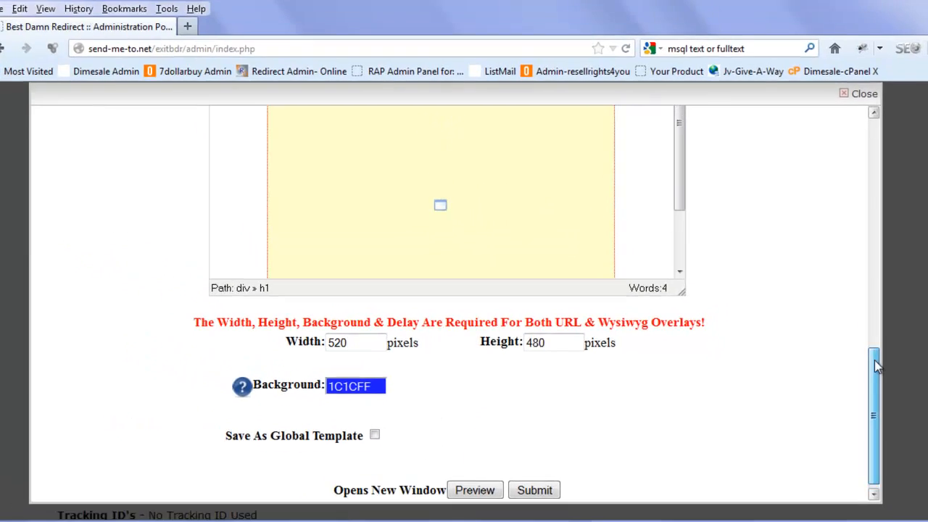
Review the exit overlay settings and preview the overlay, triggering it by leaving the page and closing it to test the landing URL.
{"action": "scroll", "coordinate": [823, 201], "scroll_direction": "up", "scroll_amount": 10}
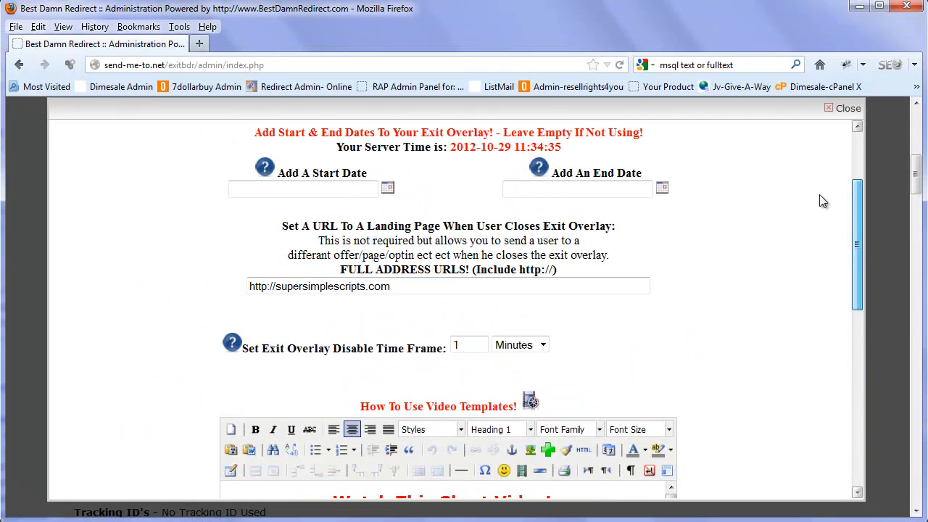
{"action": "scroll", "coordinate": [631, 150], "scroll_direction": "up", "scroll_amount": 2}
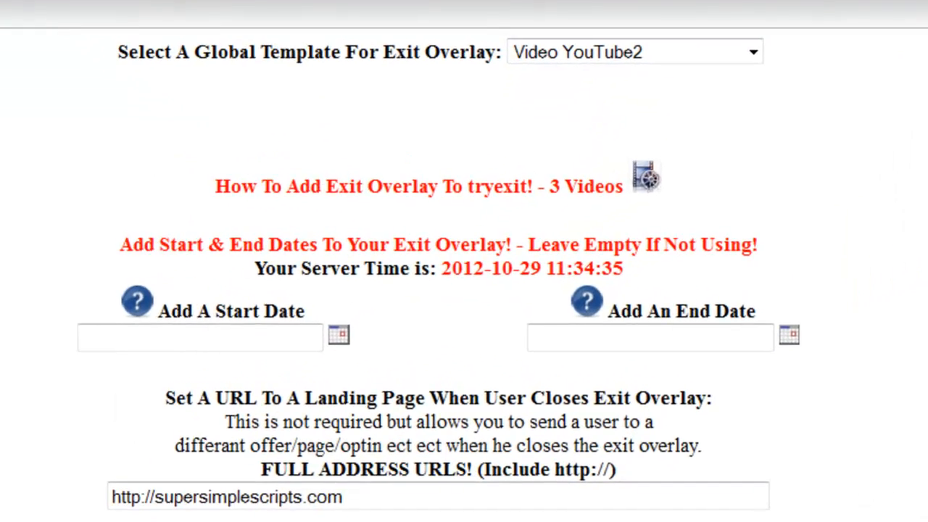
{"action": "scroll", "coordinate": [535, 497], "scroll_direction": "down", "scroll_amount": 10}
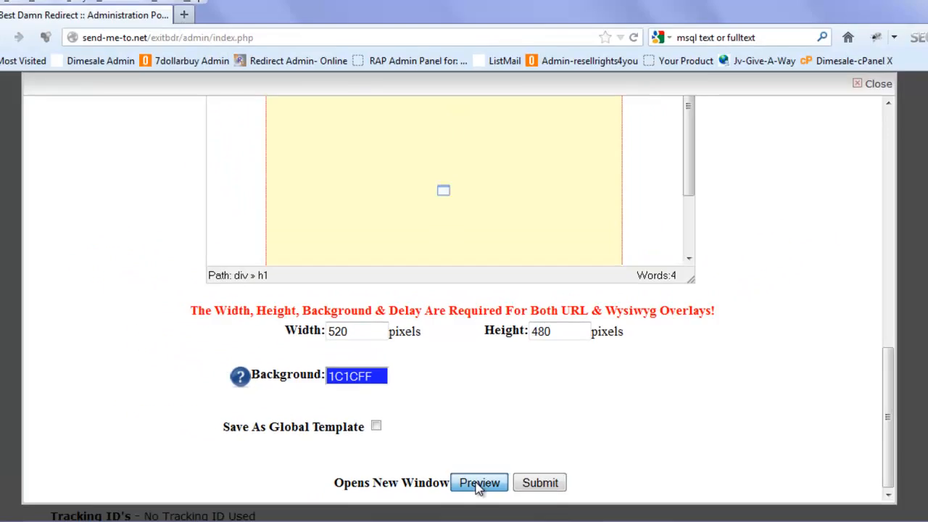
{"action": "left_click", "coordinate": [512, 496]}
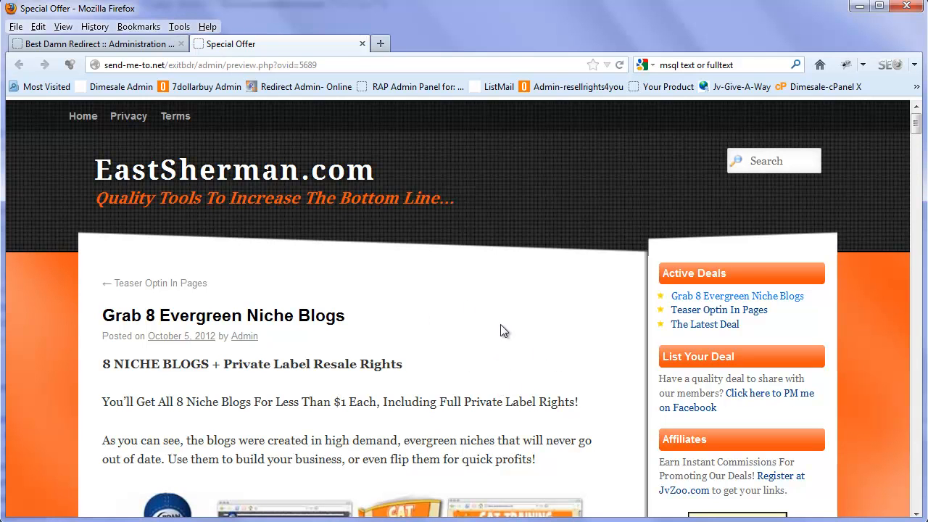
{"action": "mouse_move", "coordinate": [504, 88]}
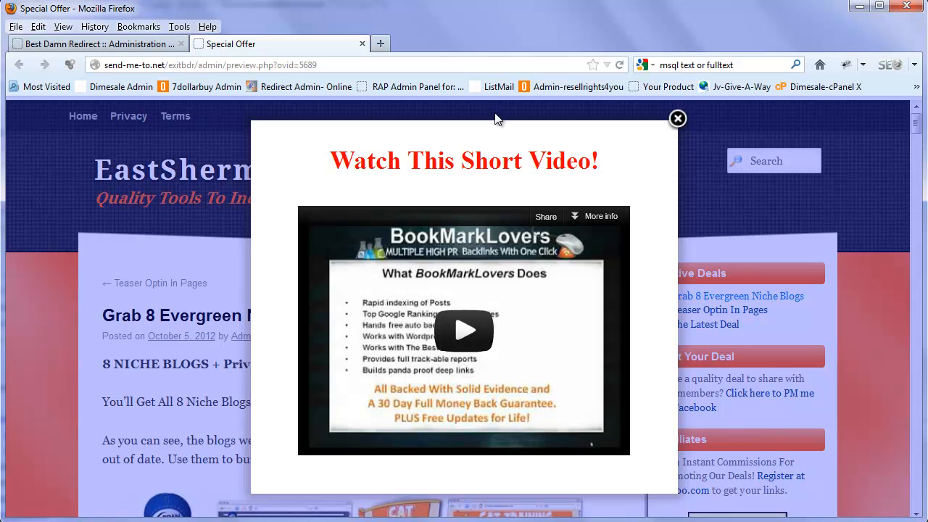
{"action": "left_click", "coordinate": [678, 119]}
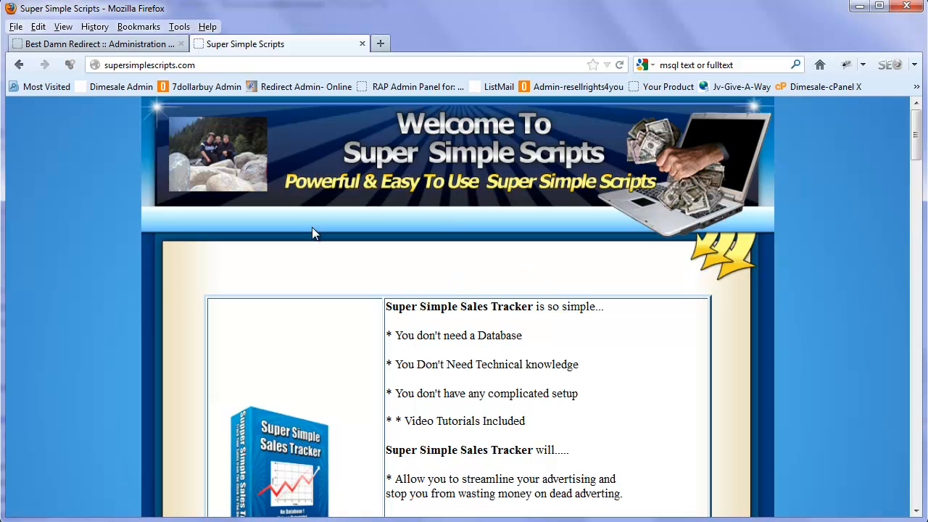
Return to the exit overlay settings for tryexit and submit them.
{"action": "left_click", "coordinate": [125, 43]}
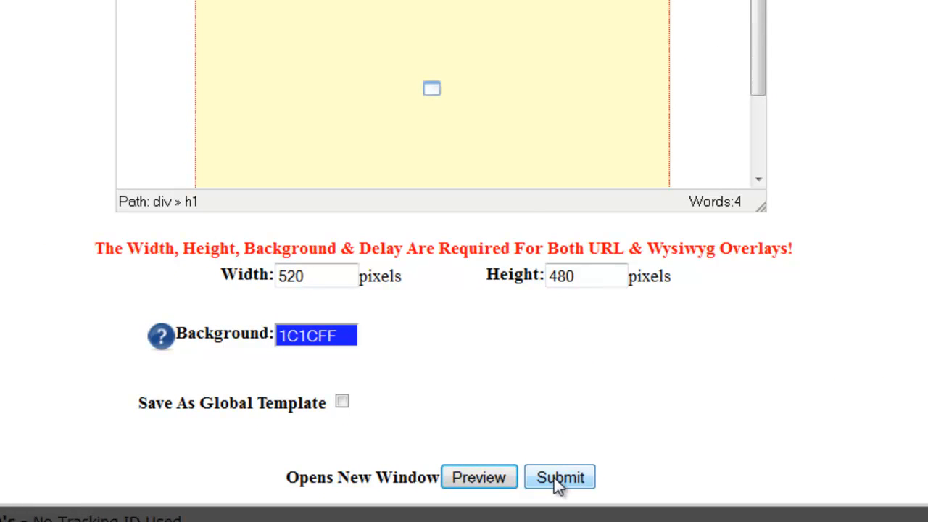
{"action": "left_click", "coordinate": [554, 478]}
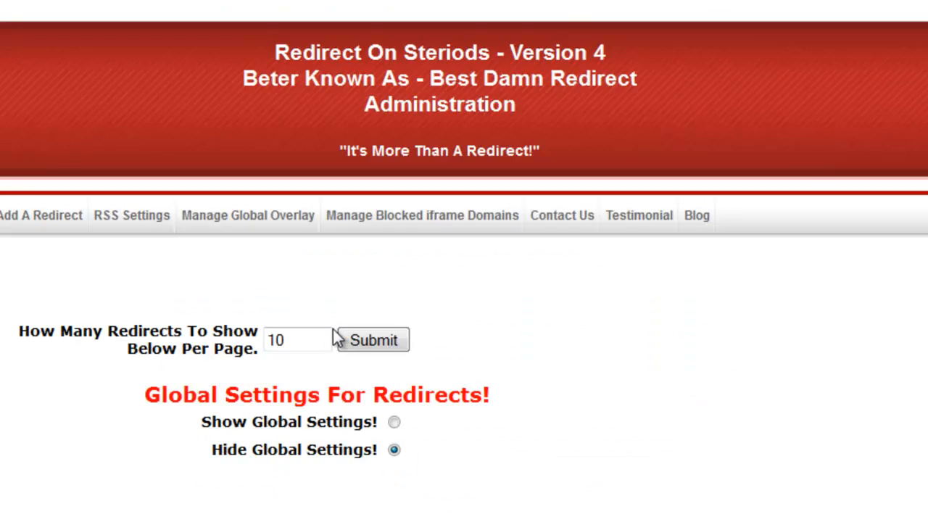
Test the live tryexit redirect by closing its entry overlay, then triggering and closing the exit overlay.
{"action": "scroll", "coordinate": [333, 329], "scroll_direction": "down", "scroll_amount": 2}
{"action": "scroll", "coordinate": [333, 327], "scroll_direction": "down", "scroll_amount": 5}
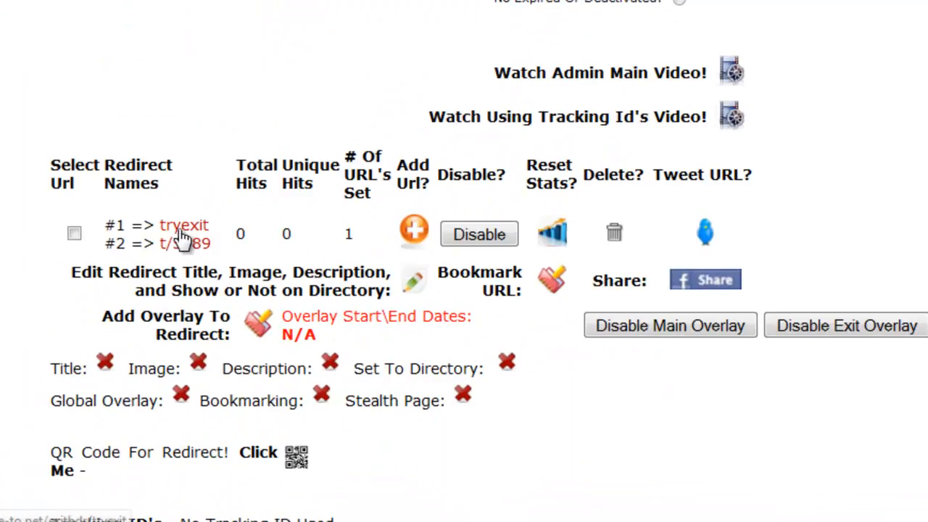
{"action": "left_click", "coordinate": [181, 238]}
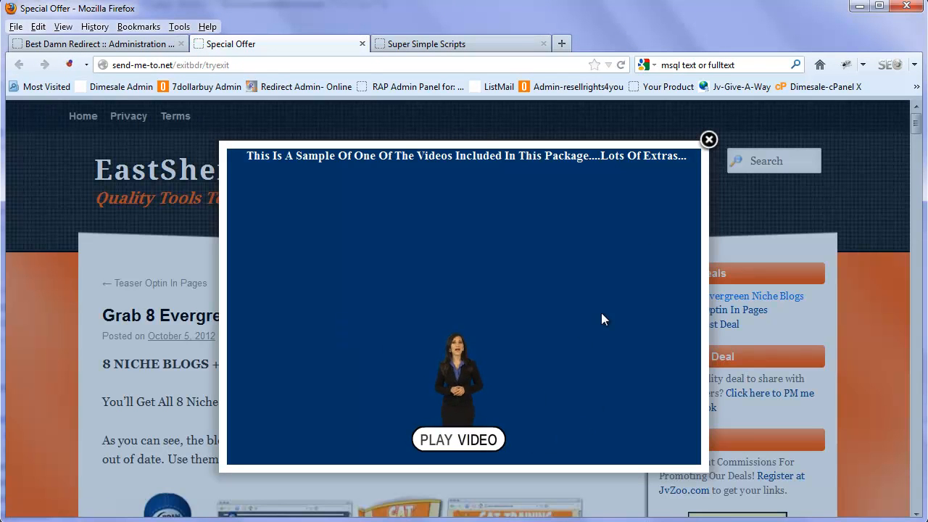
{"action": "left_click", "coordinate": [709, 140]}
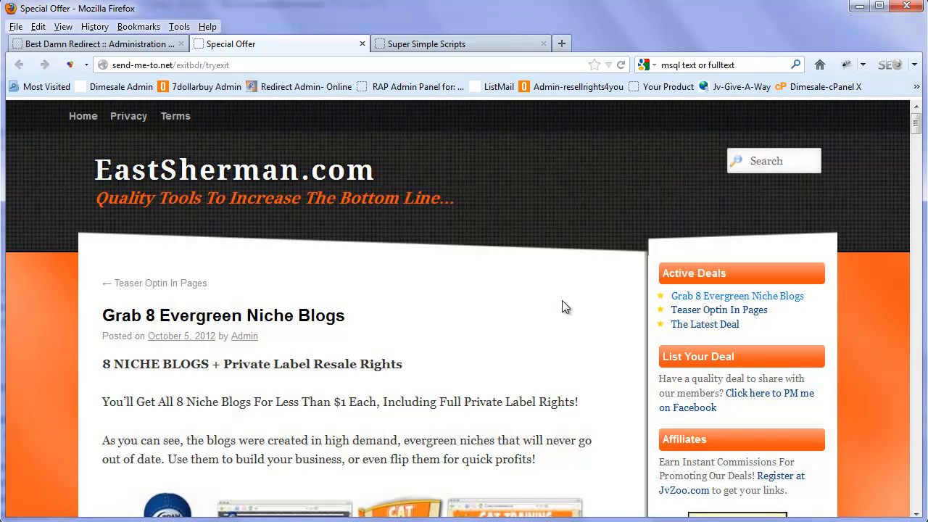
{"action": "mouse_move", "coordinate": [537, 99]}
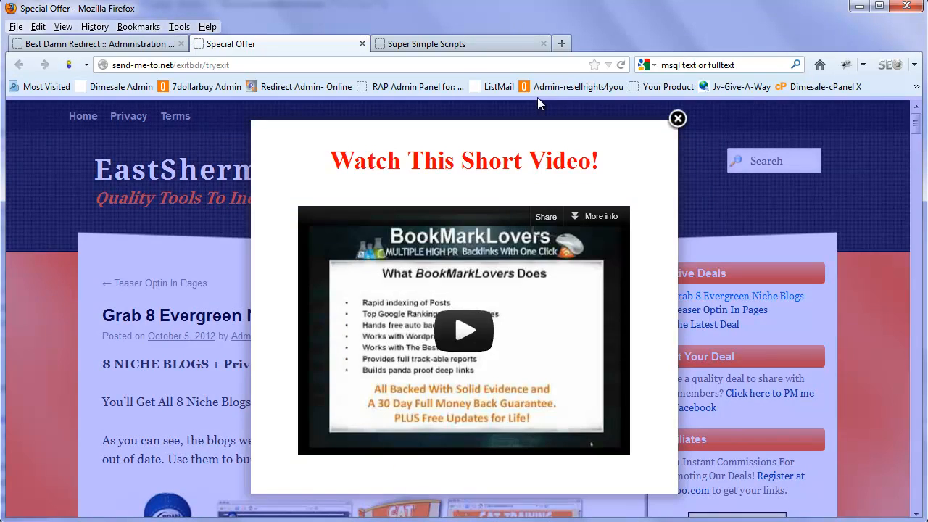
{"action": "left_click", "coordinate": [677, 121]}
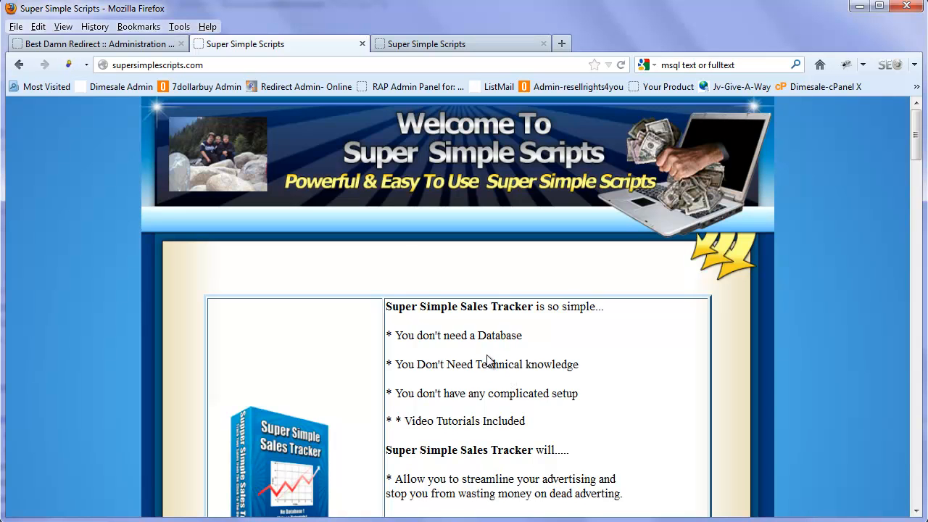
Reopen tryexit from the redirect admin within the disable time frame and close its entry overlay to check the exit behaviour.
{"action": "left_click", "coordinate": [120, 49]}
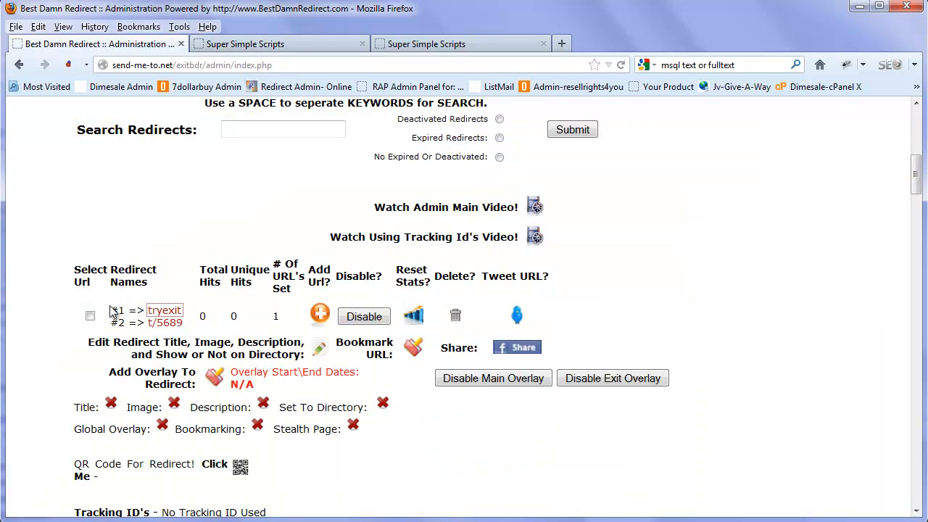
{"action": "left_click", "coordinate": [171, 312]}
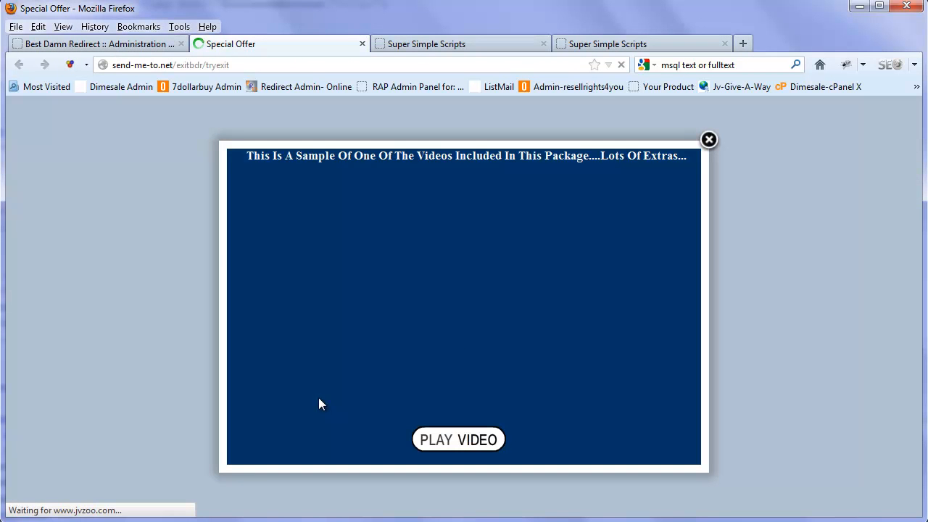
{"action": "left_click", "coordinate": [714, 147]}
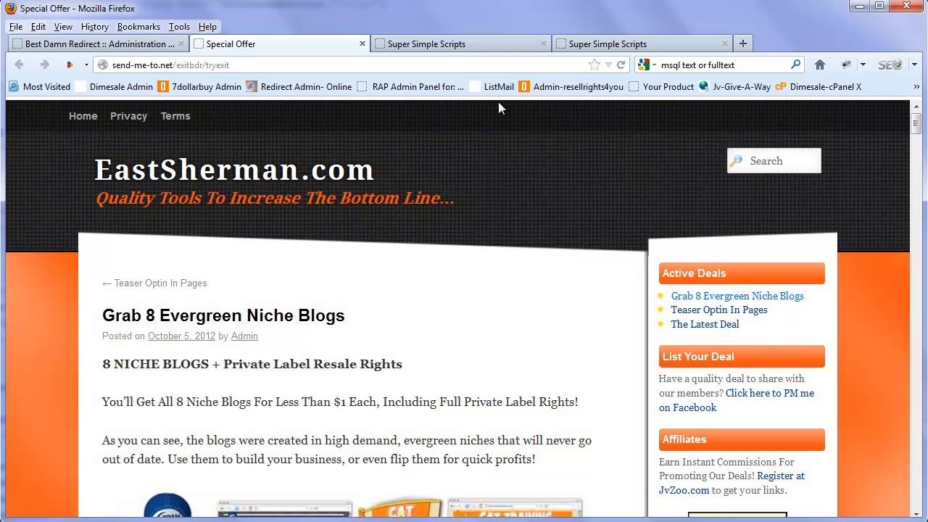
Retest tryexit from the redirect admin once the disable time frame has passed, closing both the entry overlay and the exit overlay.
{"action": "left_click", "coordinate": [109, 45]}
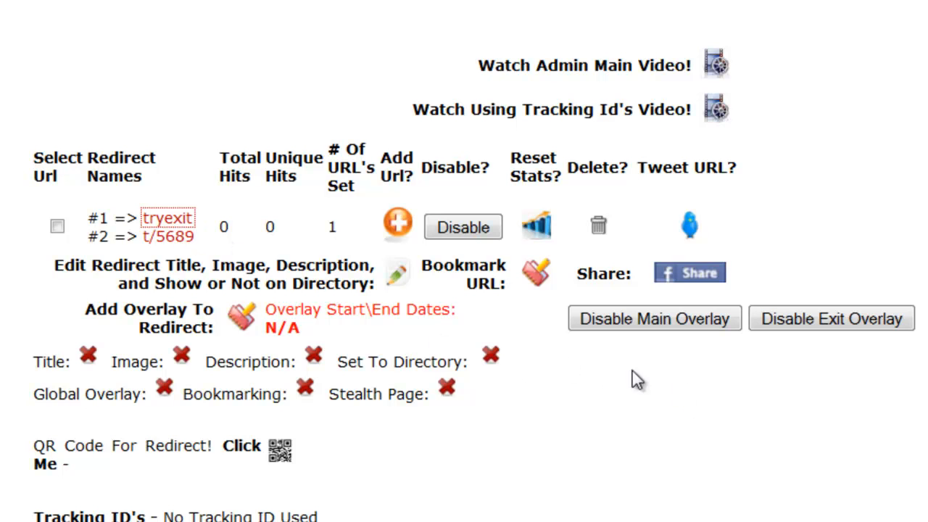
{"action": "left_click", "coordinate": [179, 226]}
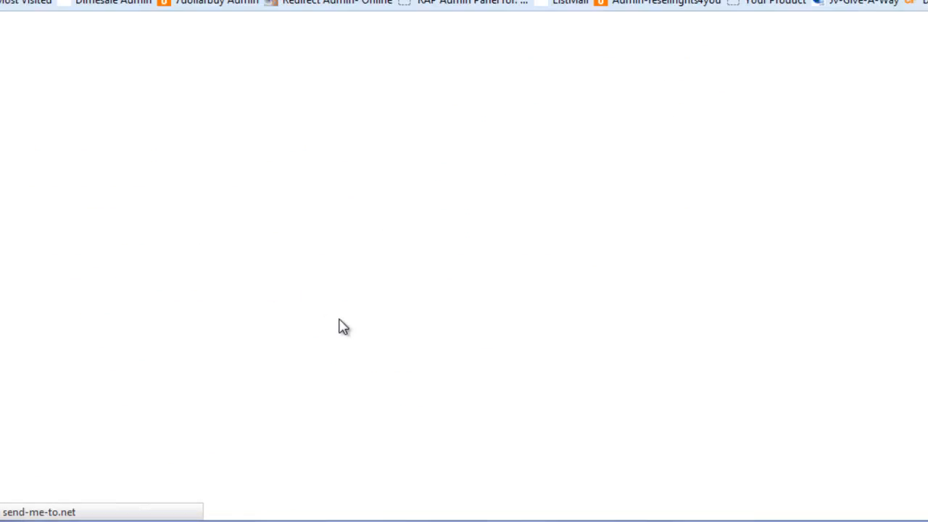
{"action": "left_click", "coordinate": [709, 139]}
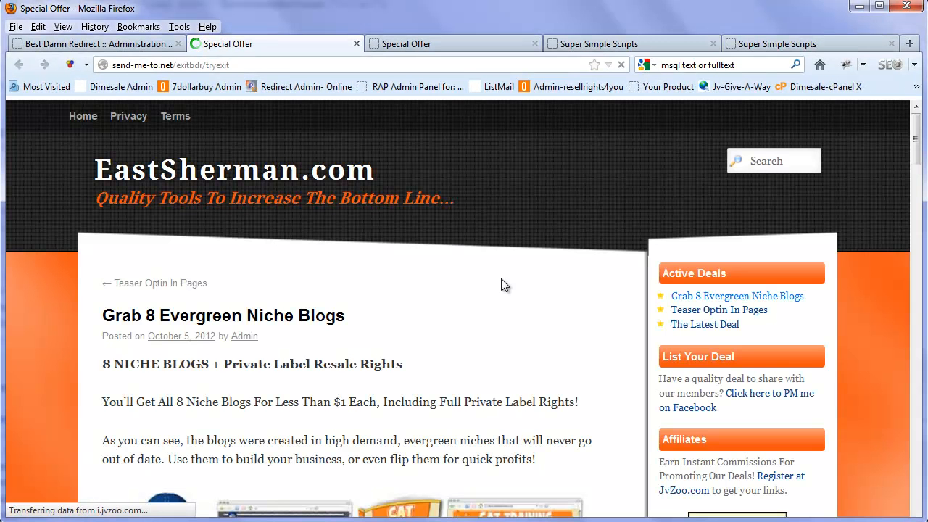
{"action": "mouse_move", "coordinate": [480, 100]}
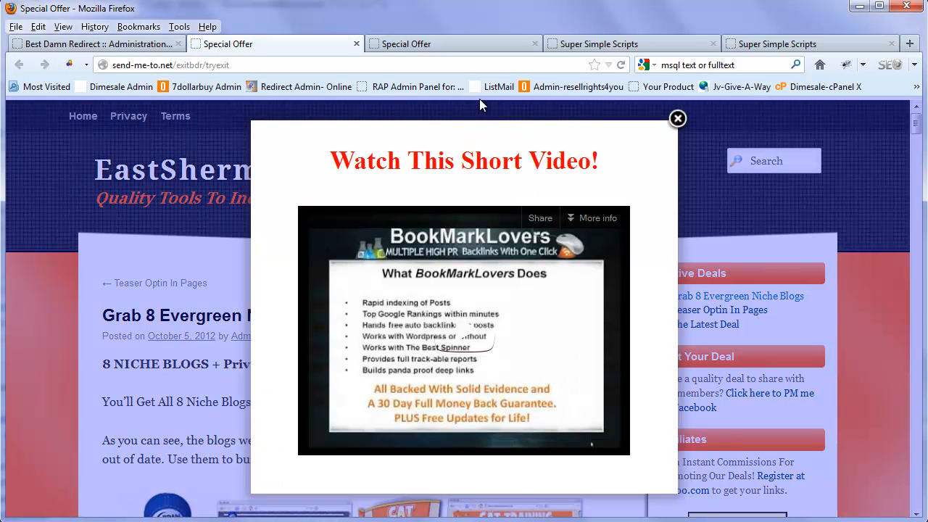
{"action": "left_click", "coordinate": [677, 118]}
Disable the main overlay of the tryexit redirect in the redirect admin.
{"action": "left_click", "coordinate": [107, 45]}
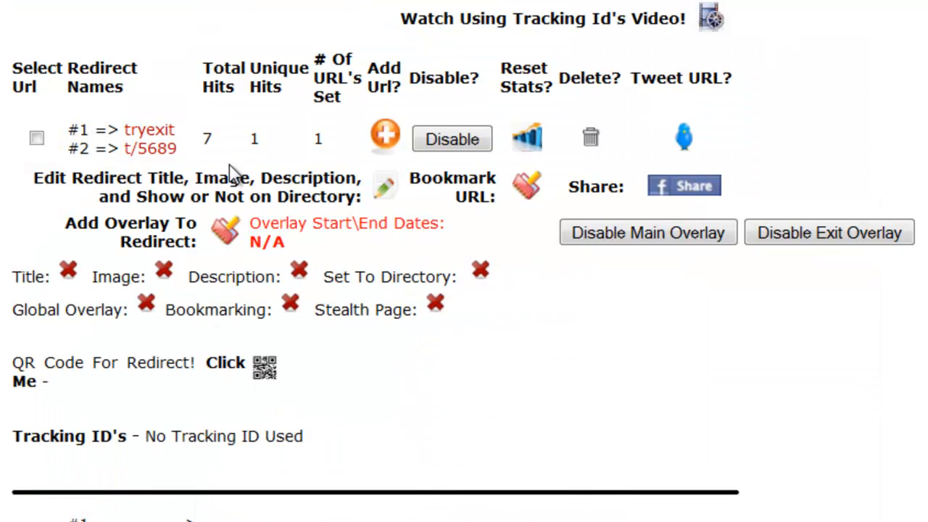
{"action": "left_click", "coordinate": [644, 233]}
{"action": "left_click", "coordinate": [641, 273]}
Open tryexit with its main overlay disabled, then trigger and close the exit overlay.
{"action": "scroll", "coordinate": [643, 284], "scroll_direction": "down", "scroll_amount": 10}
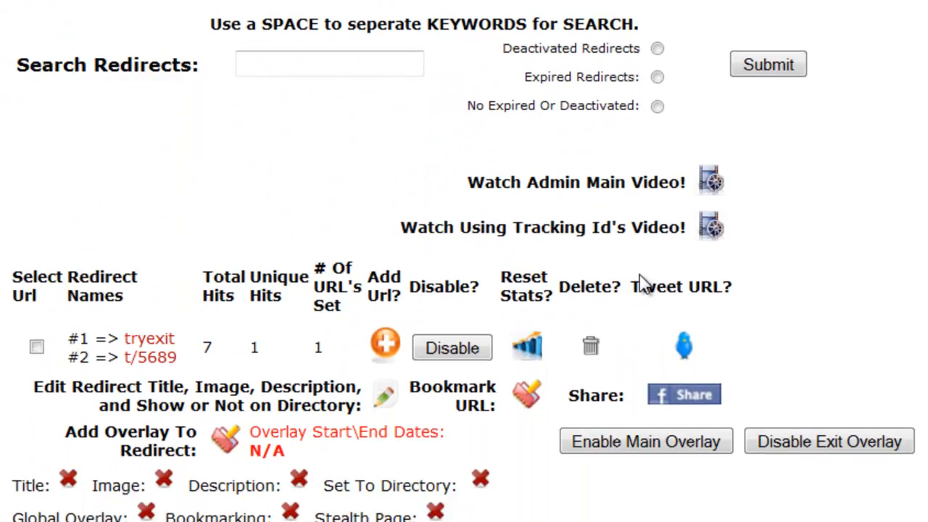
{"action": "left_click", "coordinate": [159, 255]}
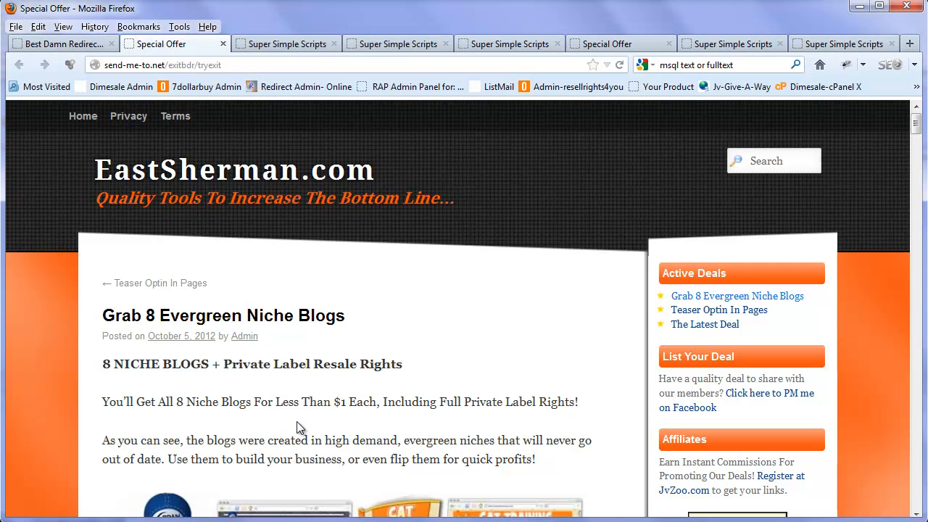
{"action": "mouse_move", "coordinate": [425, 100]}
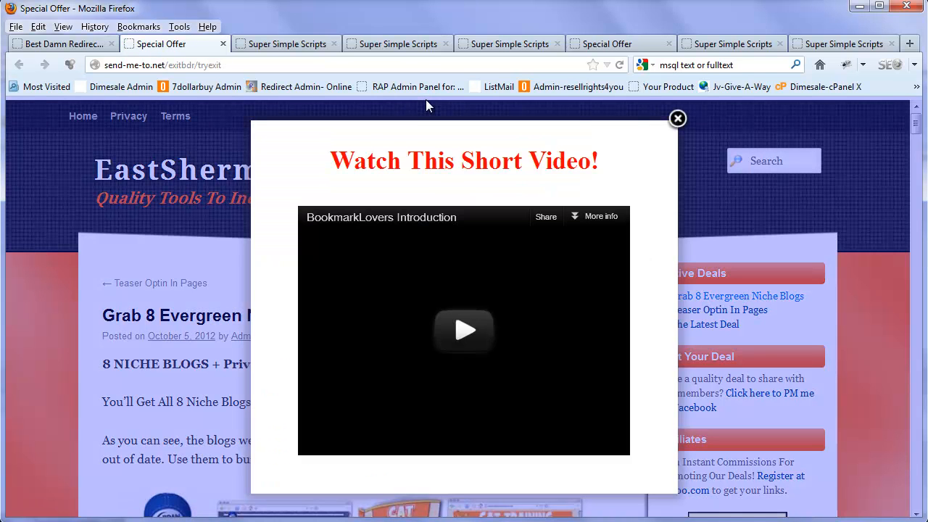
{"action": "left_click", "coordinate": [678, 120]}
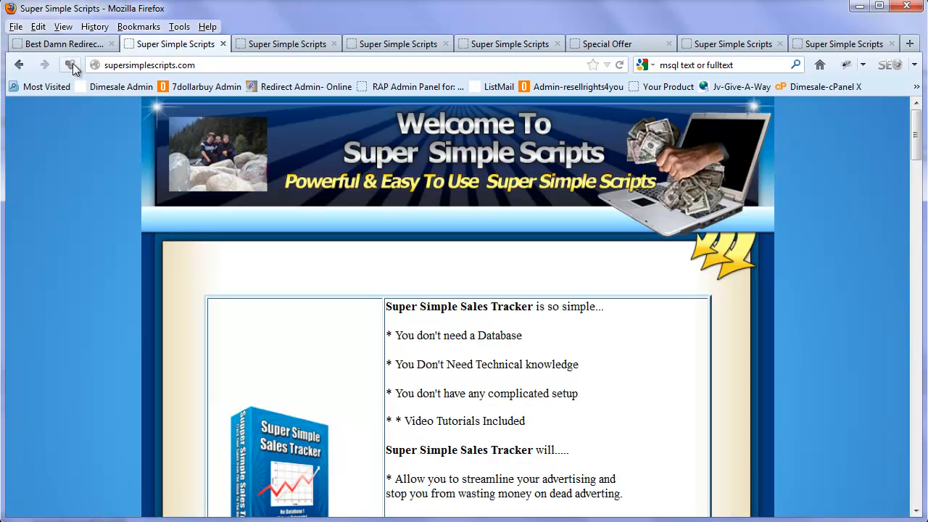
Return to the redirect admin and enable the main overlay of tryexit again.
{"action": "left_click", "coordinate": [72, 45]}
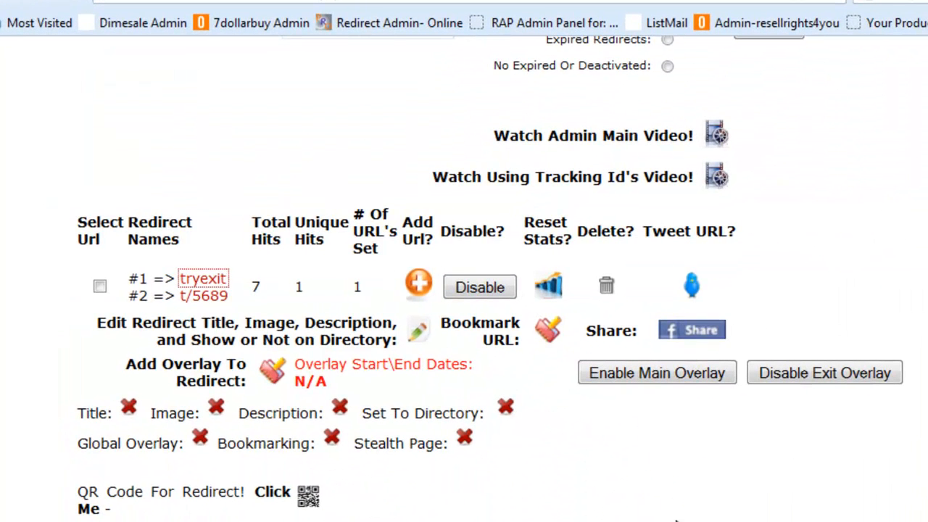
{"action": "left_click", "coordinate": [633, 375]}
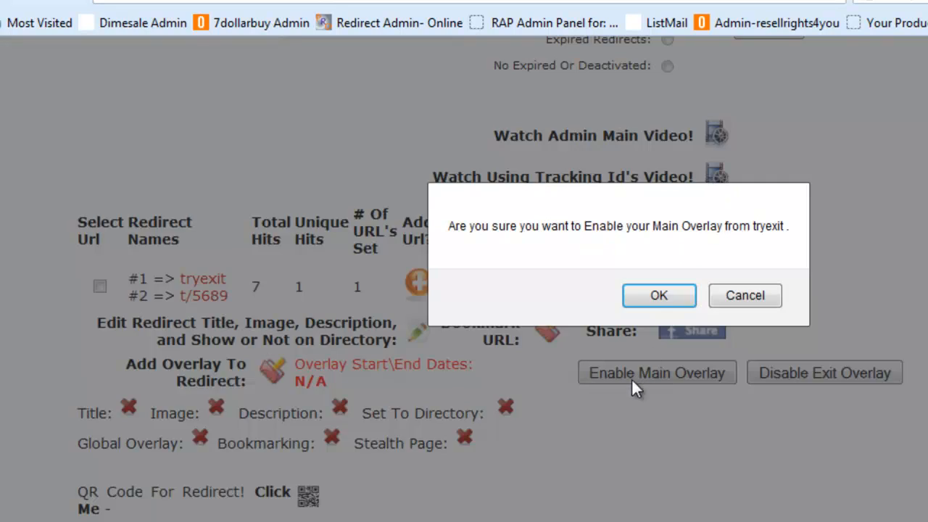
{"action": "left_click", "coordinate": [657, 299]}
Disable the exit overlay of the tryexit redirect.
{"action": "scroll", "coordinate": [653, 345], "scroll_direction": "down", "scroll_amount": 10}
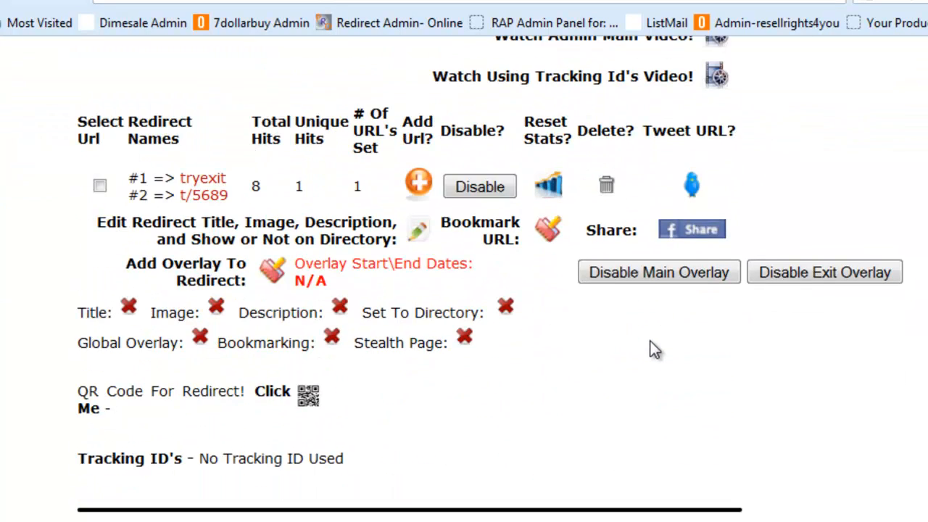
{"action": "left_click", "coordinate": [804, 265]}
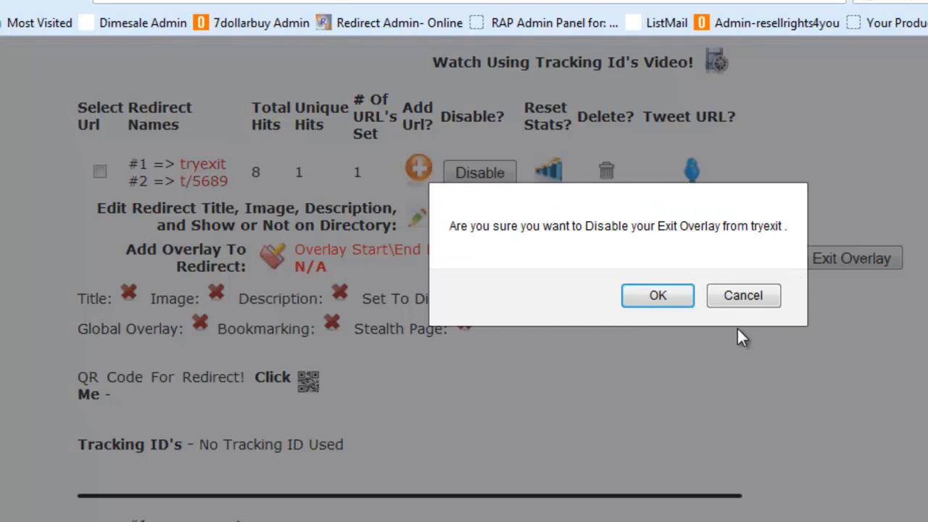
{"action": "left_click", "coordinate": [651, 299]}
Open tryexit with its exit overlay disabled and close the entry overlay to check the page.
{"action": "scroll", "coordinate": [608, 372], "scroll_direction": "down", "scroll_amount": 10}
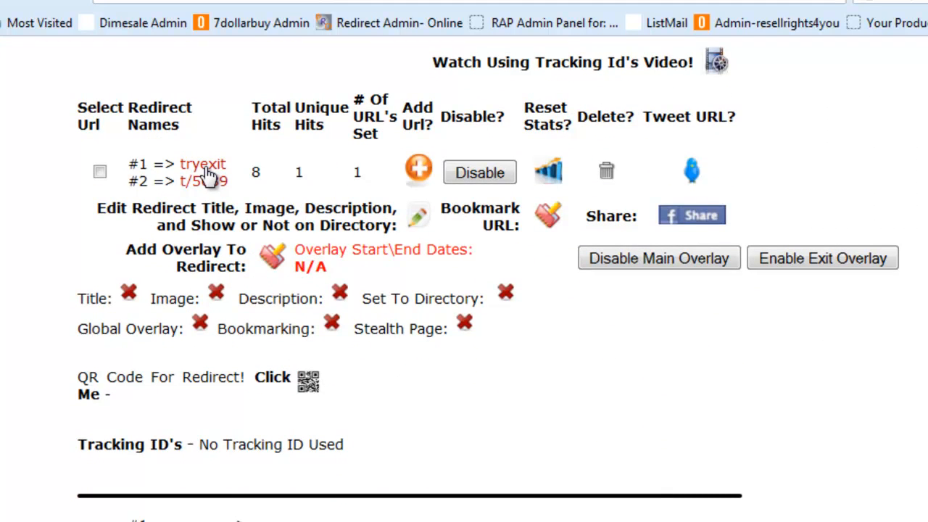
{"action": "left_click", "coordinate": [206, 172]}
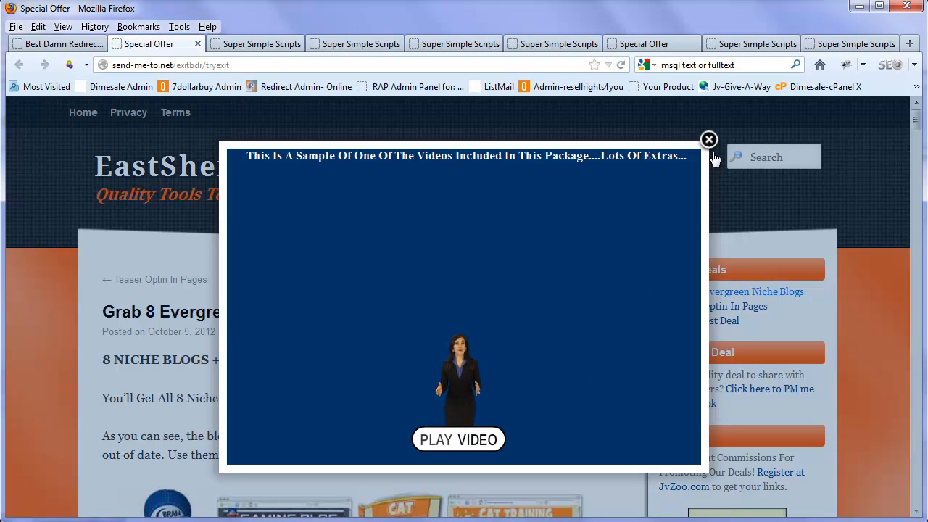
{"action": "left_click", "coordinate": [709, 140]}
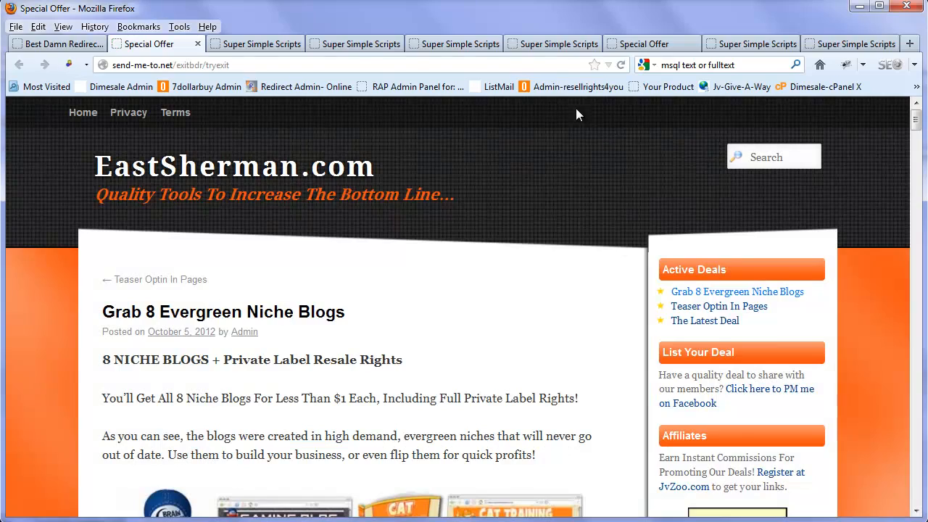